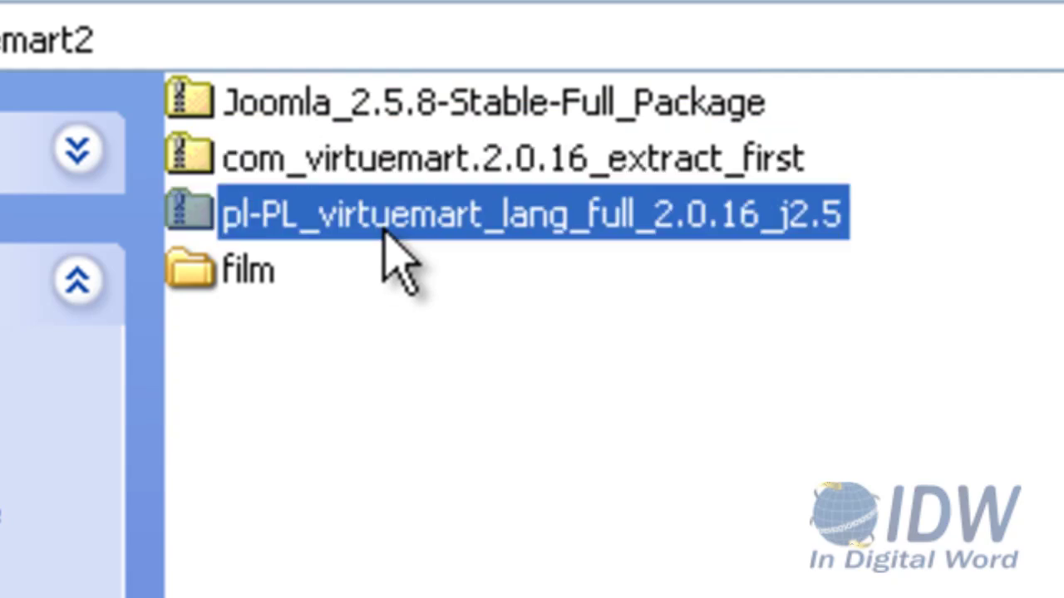
Extract com_virtuemart.2.0.16_extract_first.zip into its own folder with 7-Zip's Wypakuj tutaj
left_click(385, 168)
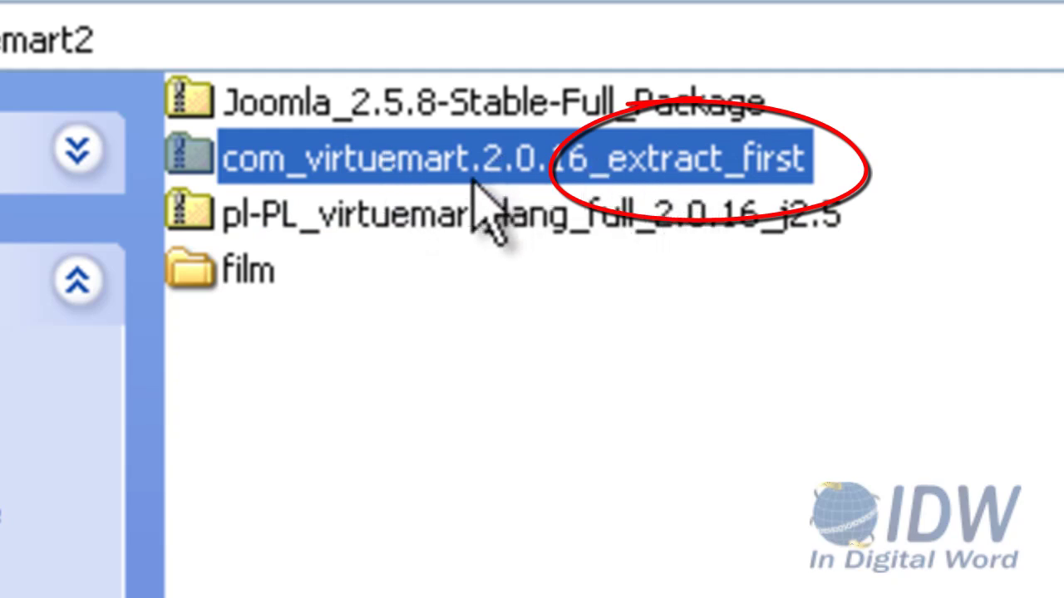
double_click(433, 165)
right_click(433, 170)
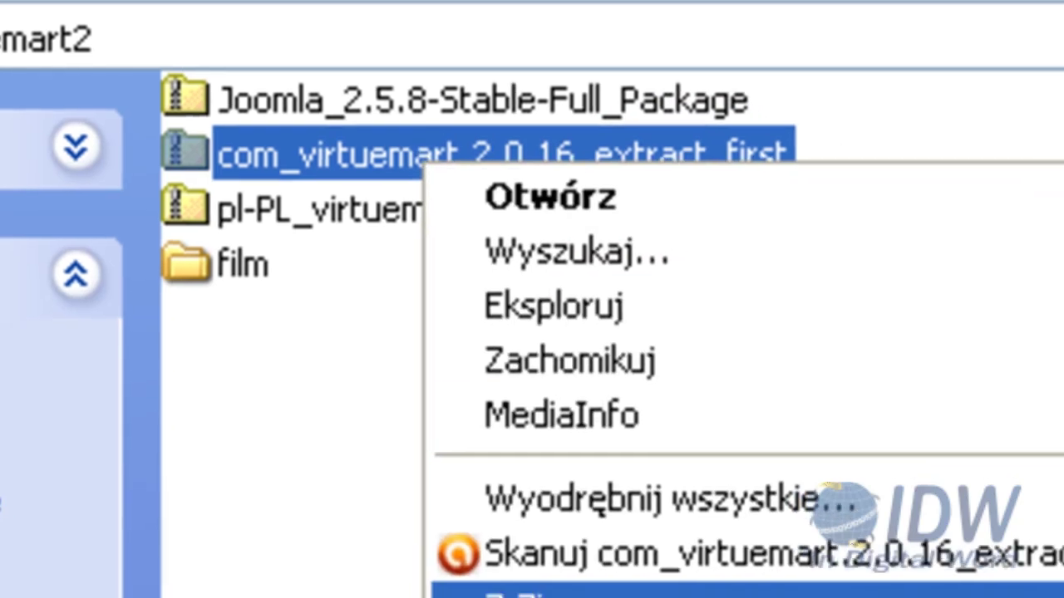
mouse_move(275, 241)
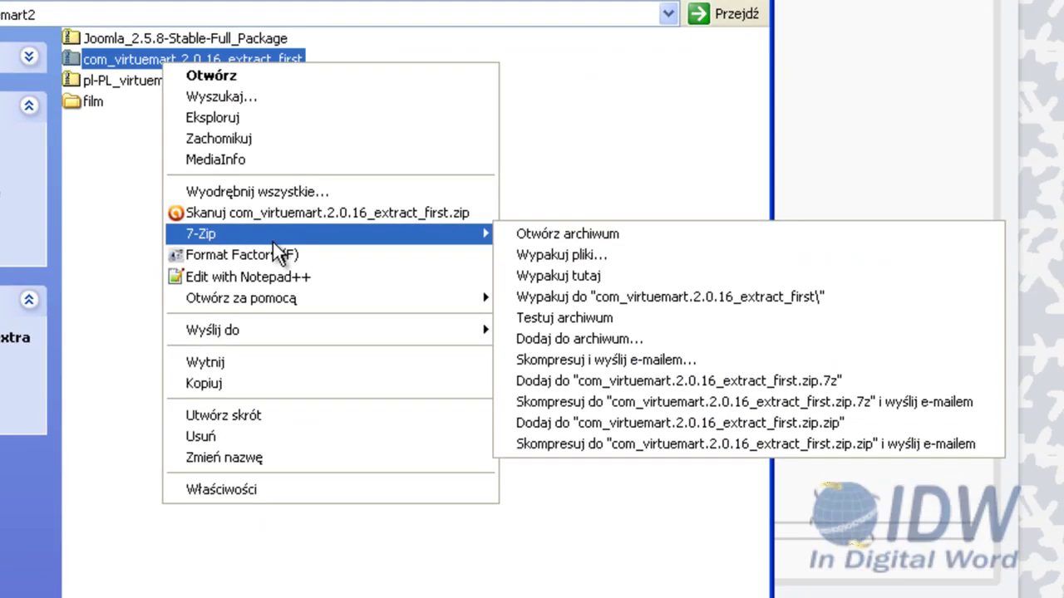
left_click(577, 272)
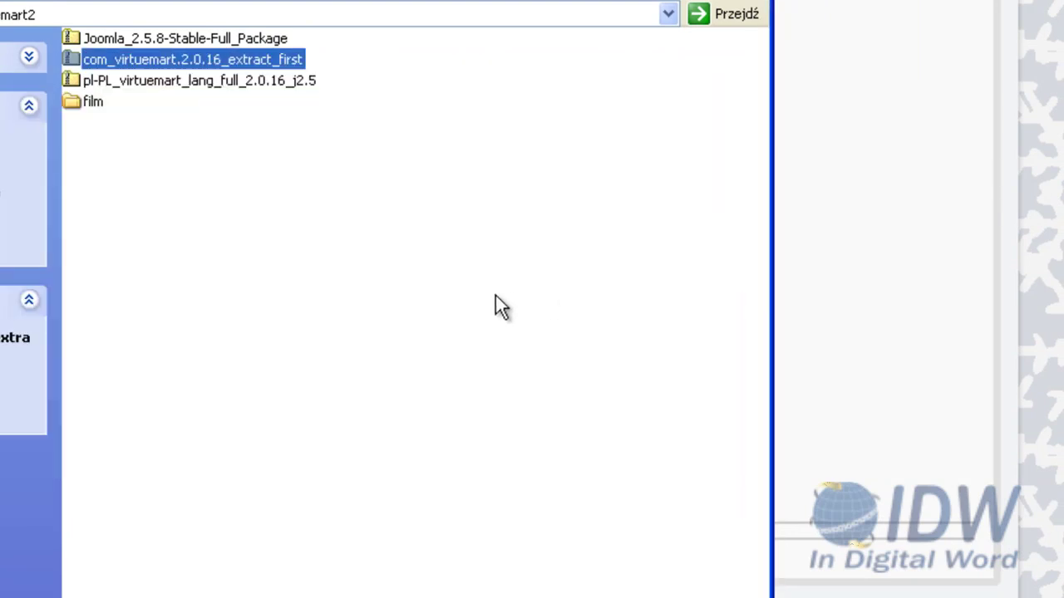
left_click(495, 296)
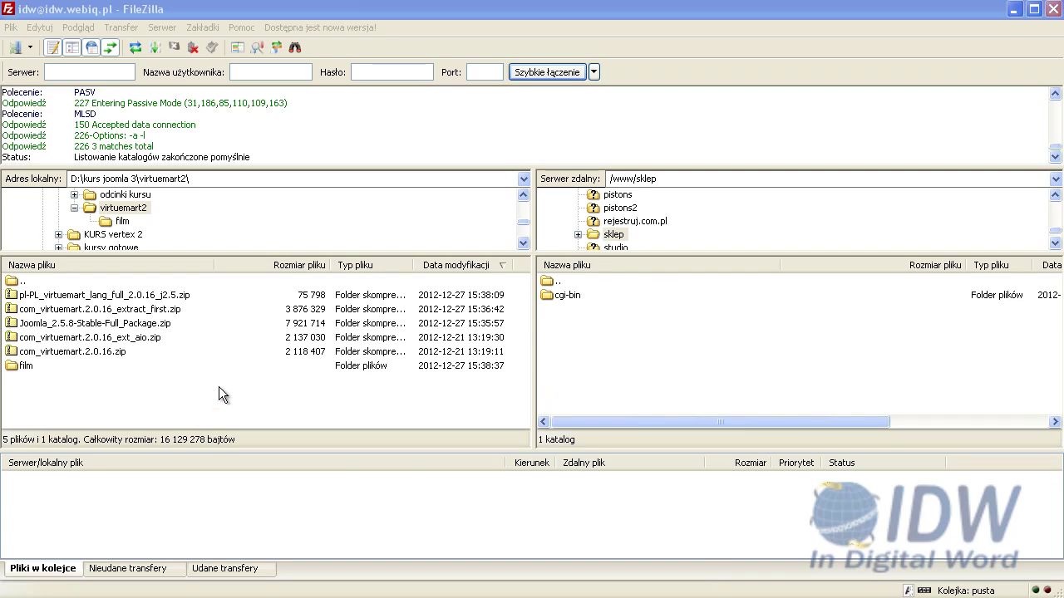
Copy Joomla_2.5.8-Stable-Full_Package.zip from the local pane into remote /www/sklep
left_click(95, 324)
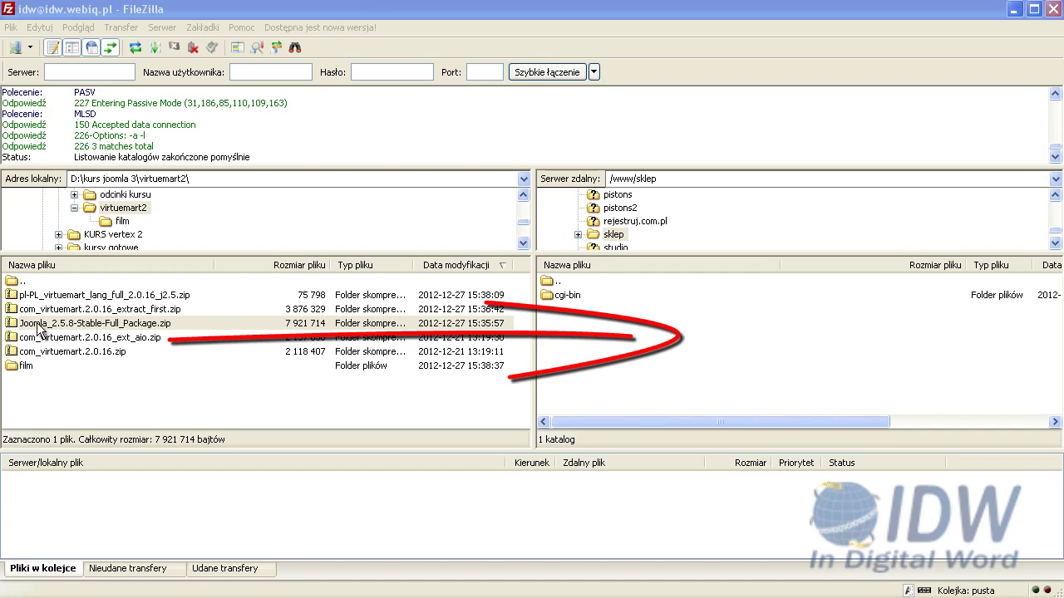
mouse_move(44, 329)
left_mouse_down()
mouse_move(177, 333)
mouse_move(619, 418)
mouse_move(635, 382)
left_mouse_up()
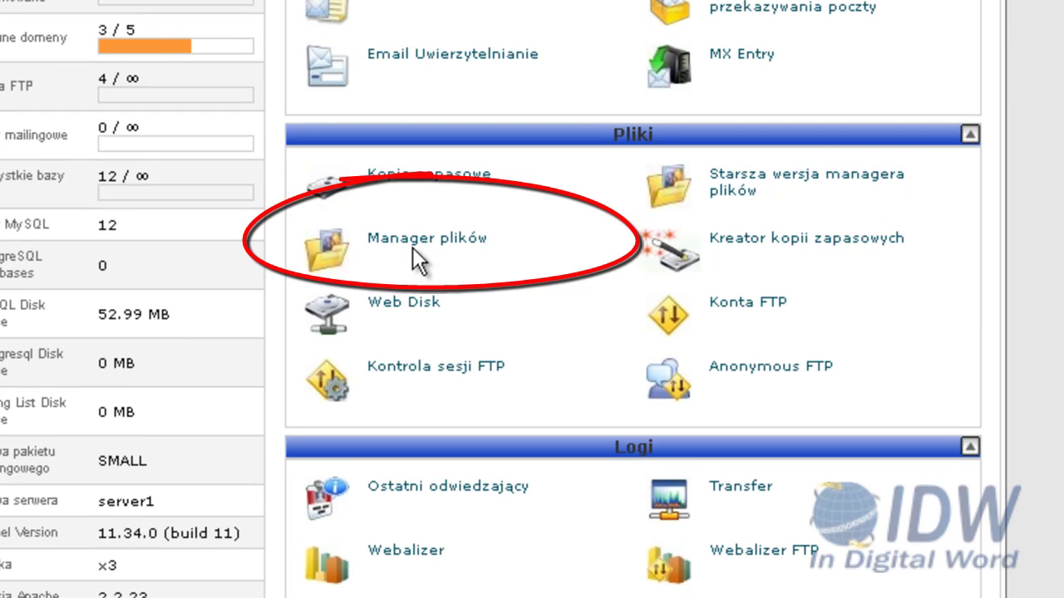
Open Manager plików at the sklep.idw.net.pl document root and refresh to see the uploaded zip
left_click(412, 242)
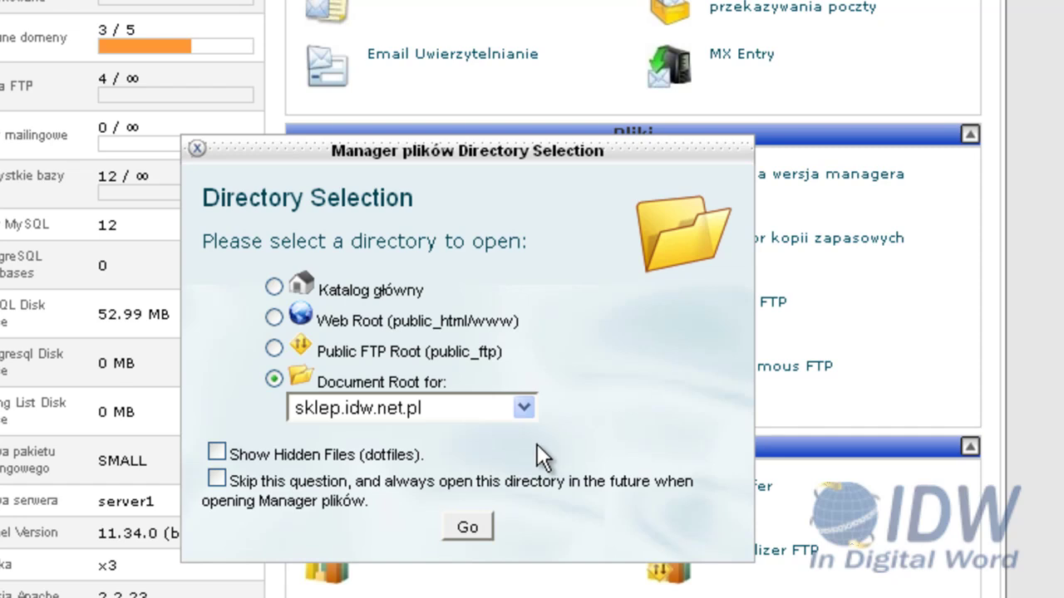
left_click(467, 529)
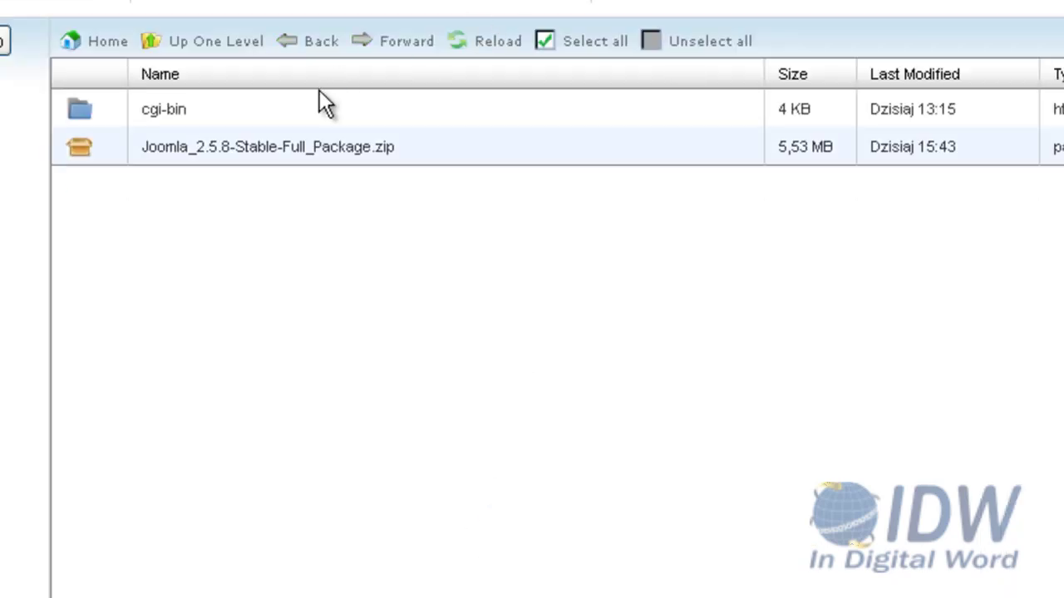
left_click(233, 151)
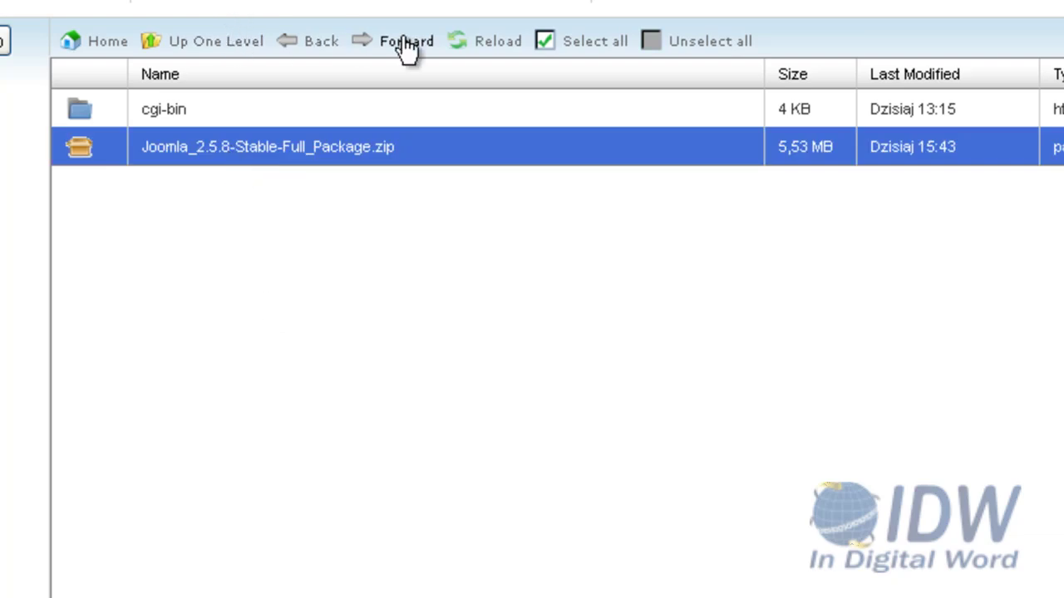
left_click(495, 47)
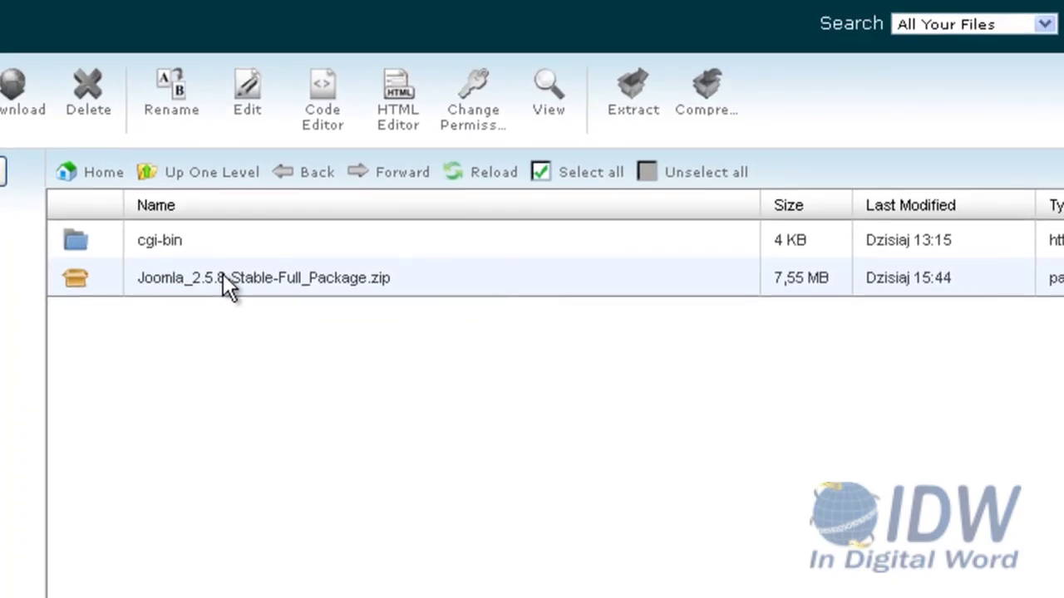
Extract the Joomla 2.5.8 package zip in public_html/sklep and reload to show its folders
left_click(222, 278)
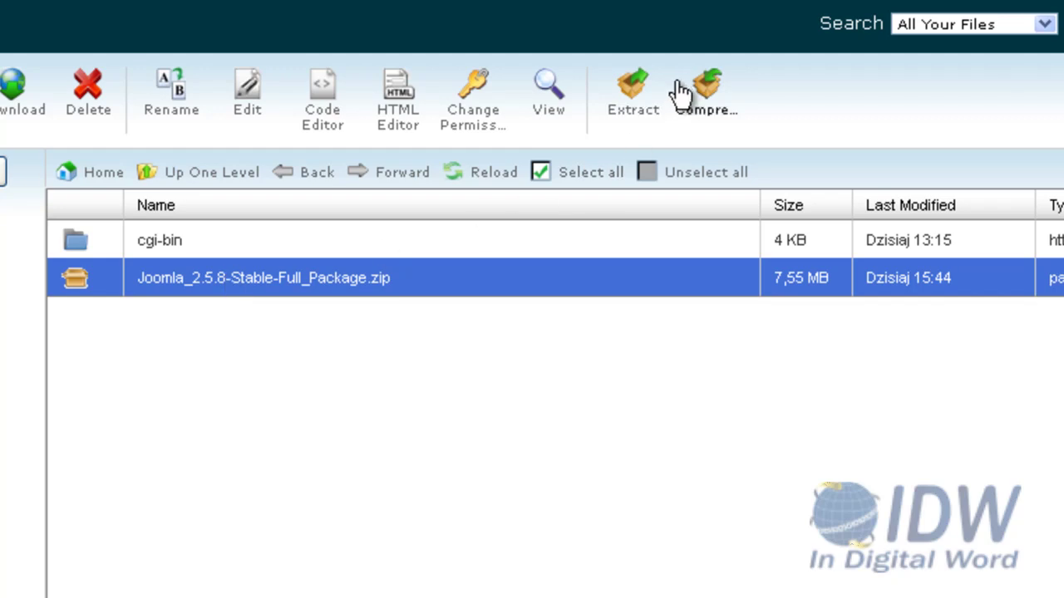
left_click(634, 83)
left_click(684, 553)
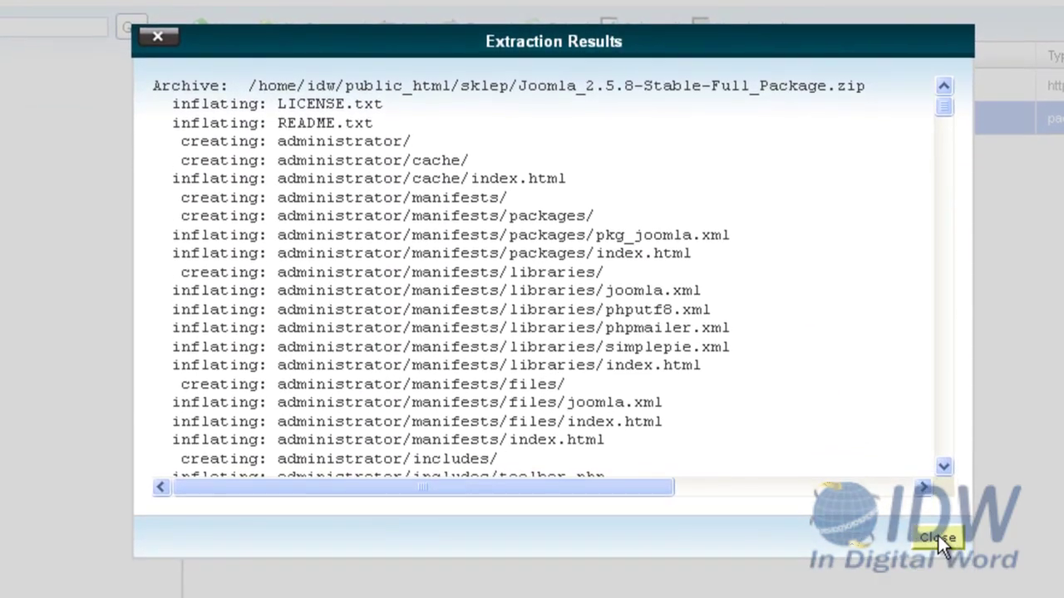
left_click(939, 594)
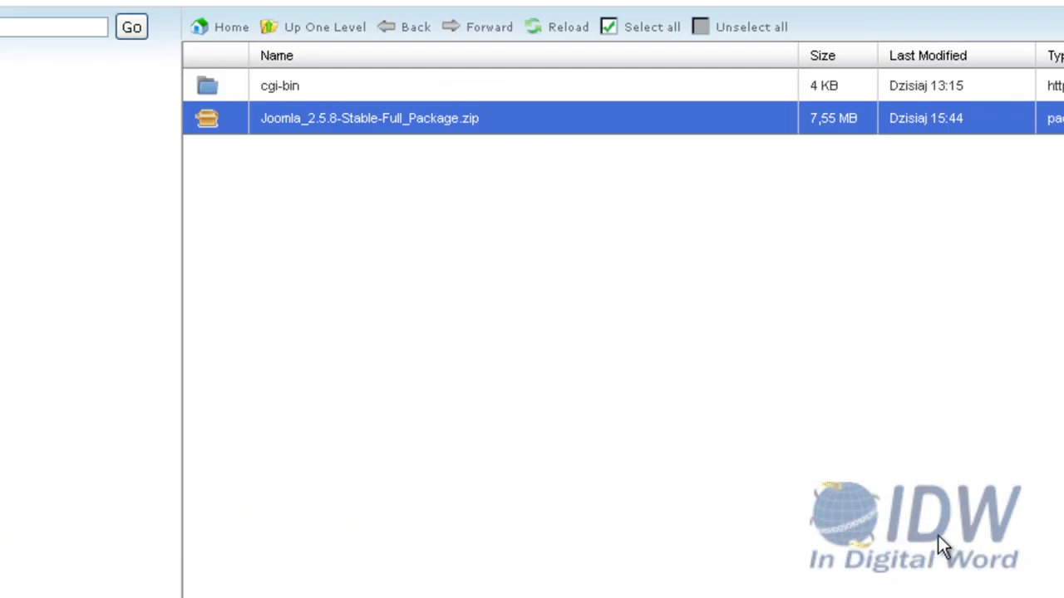
left_click(568, 33)
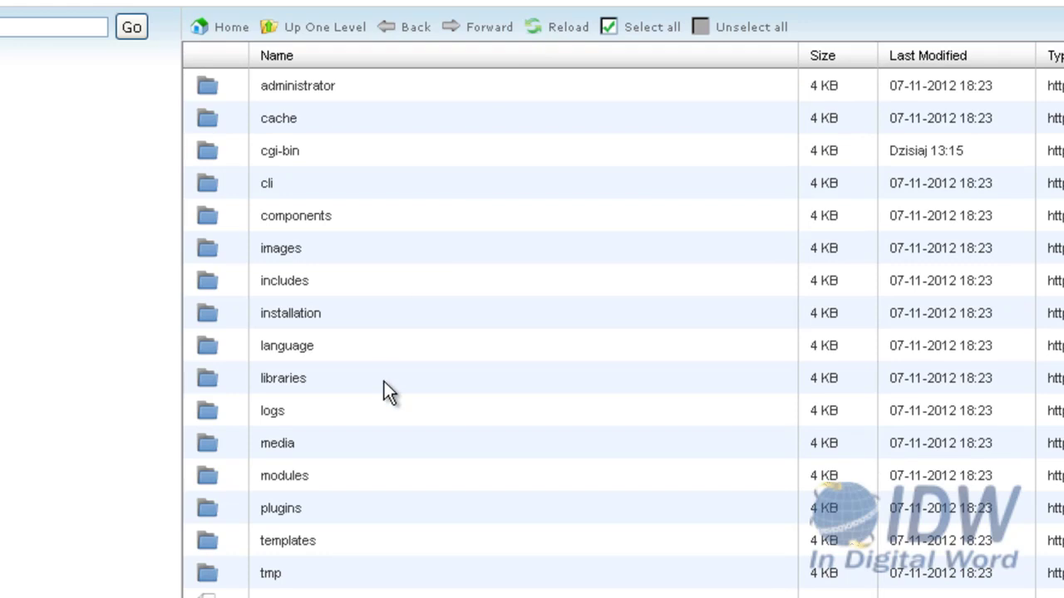
scroll(383, 389, "down", 3)
scroll(382, 393, "up", 3)
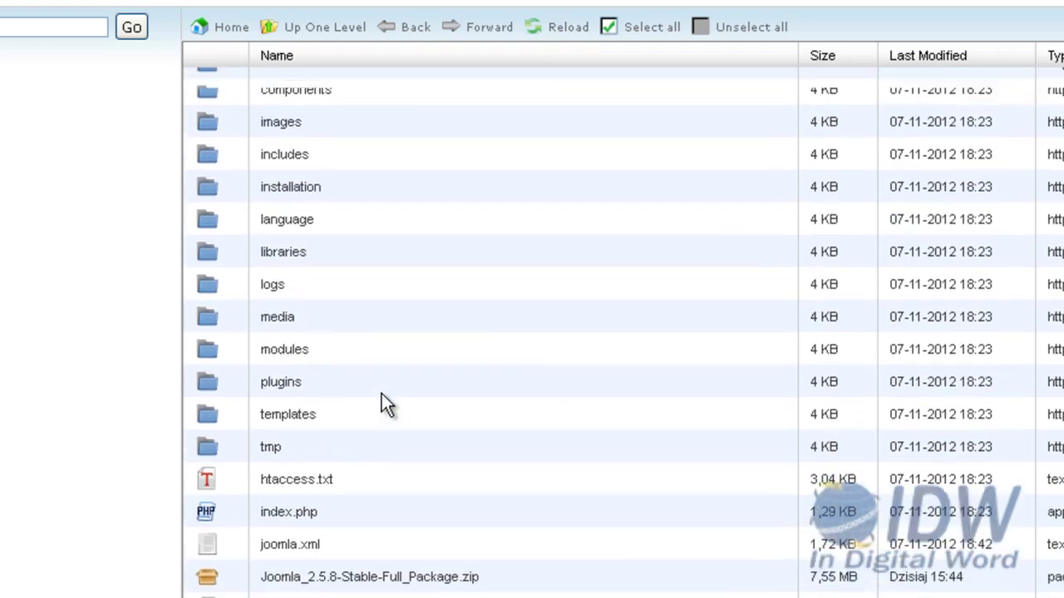
scroll(365, 403, "down", 3)
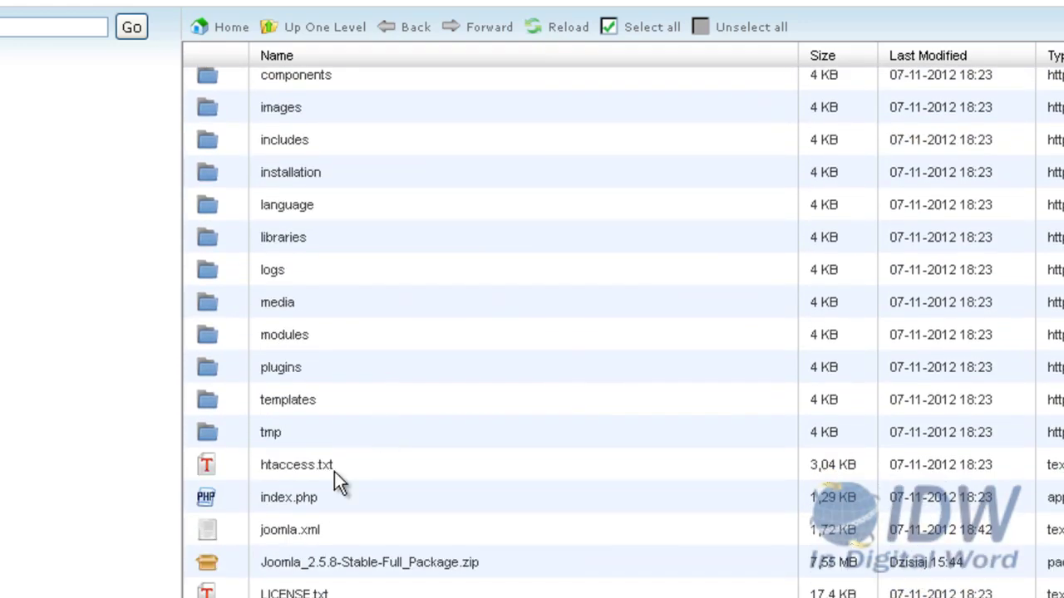
left_click(208, 574)
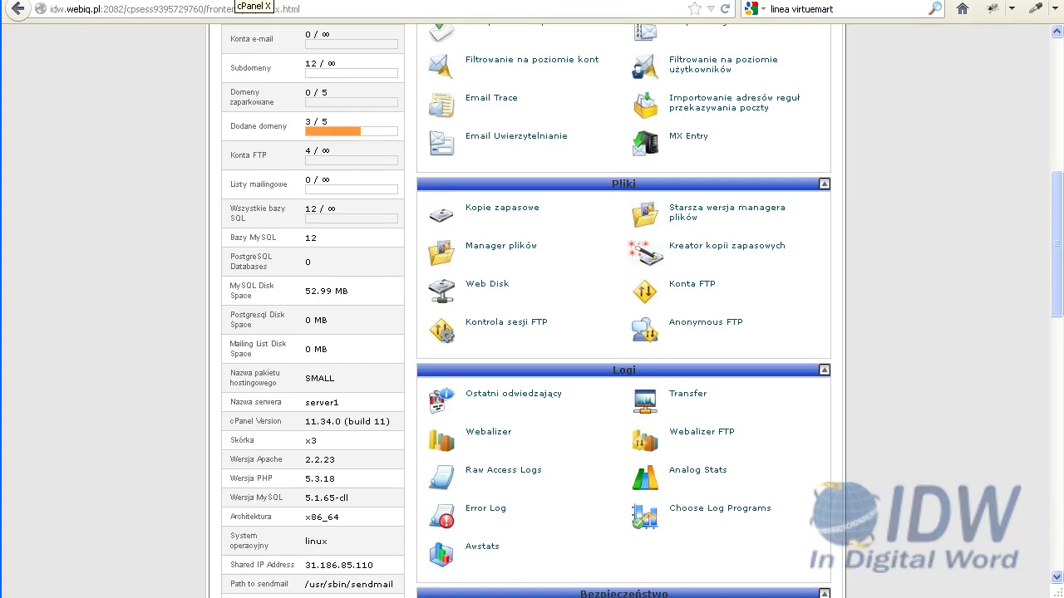
Start the MySQL database wizard and name the new database sklep
scroll(630, 303, "down", 1)
scroll(636, 347, "down", 8)
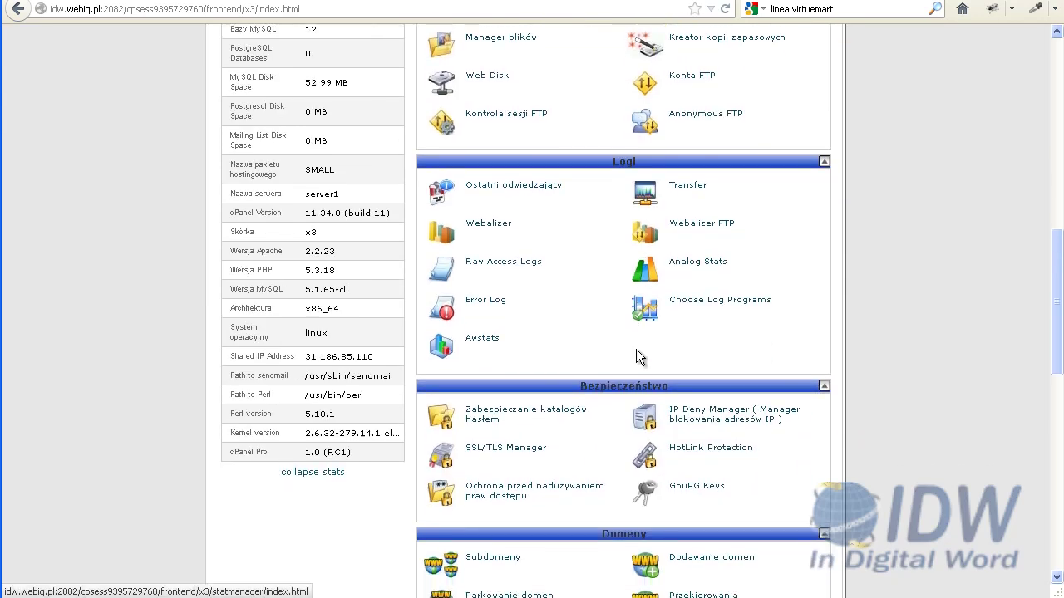
scroll(636, 352, "down", 2)
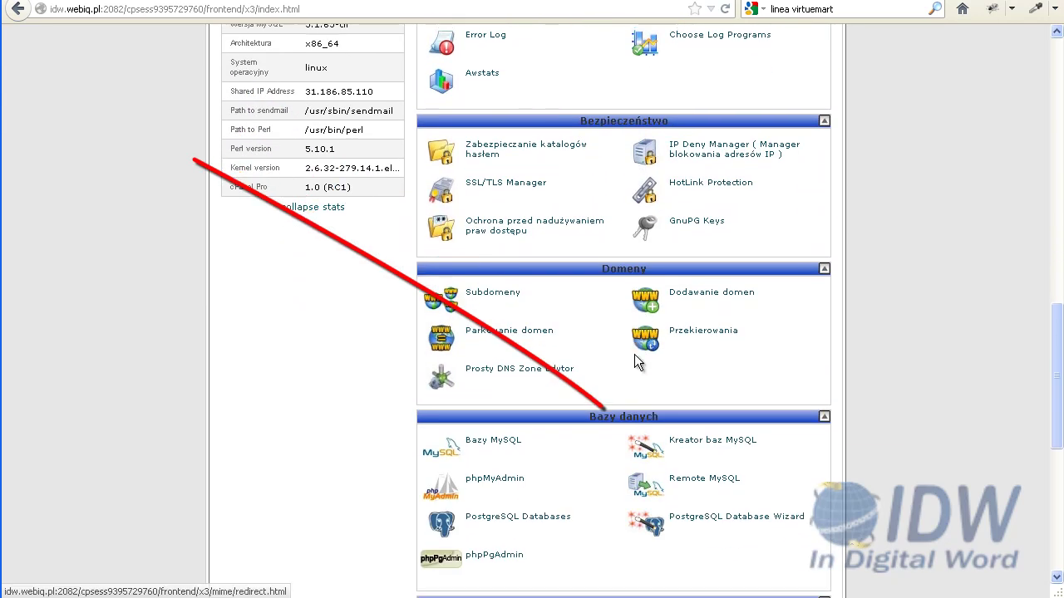
left_click(695, 448)
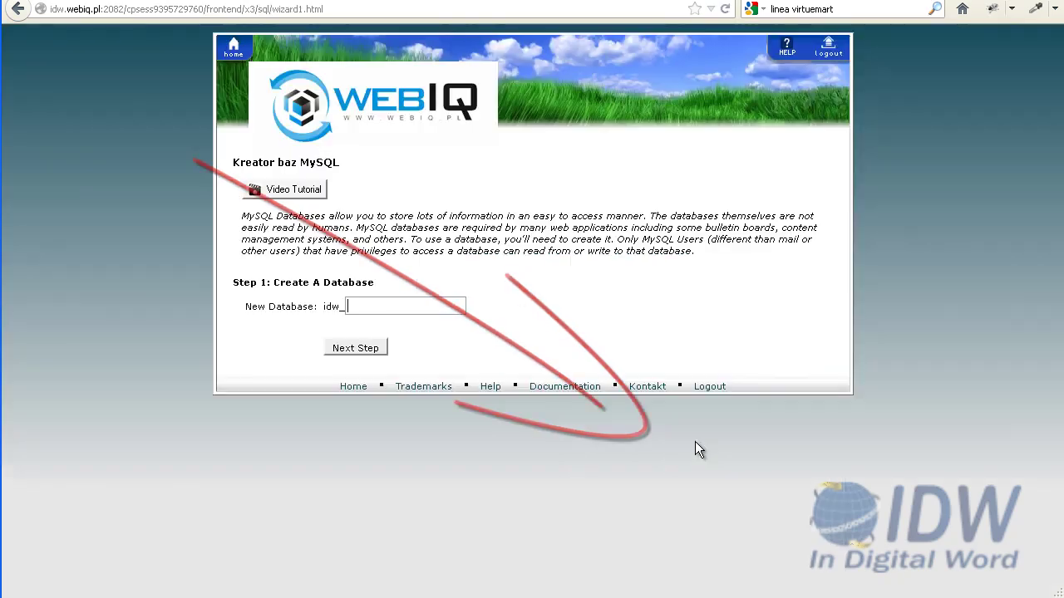
left_click(378, 309)
type("sklep")
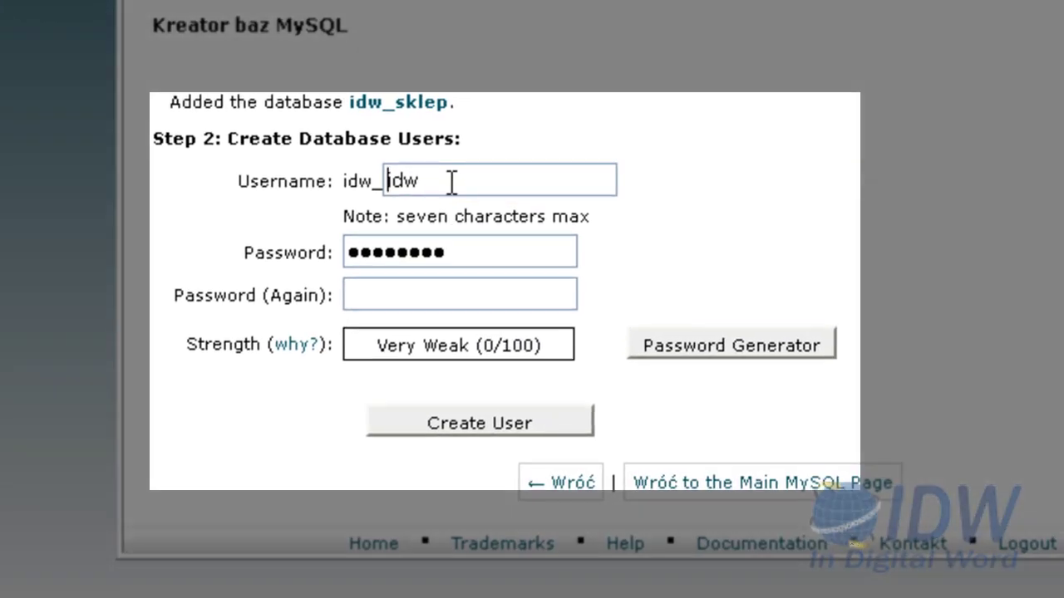
Create database user sklep with a password and grant it ALL PRIVILEGES on idw_sklep
left_click_drag(461, 184, 334, 173)
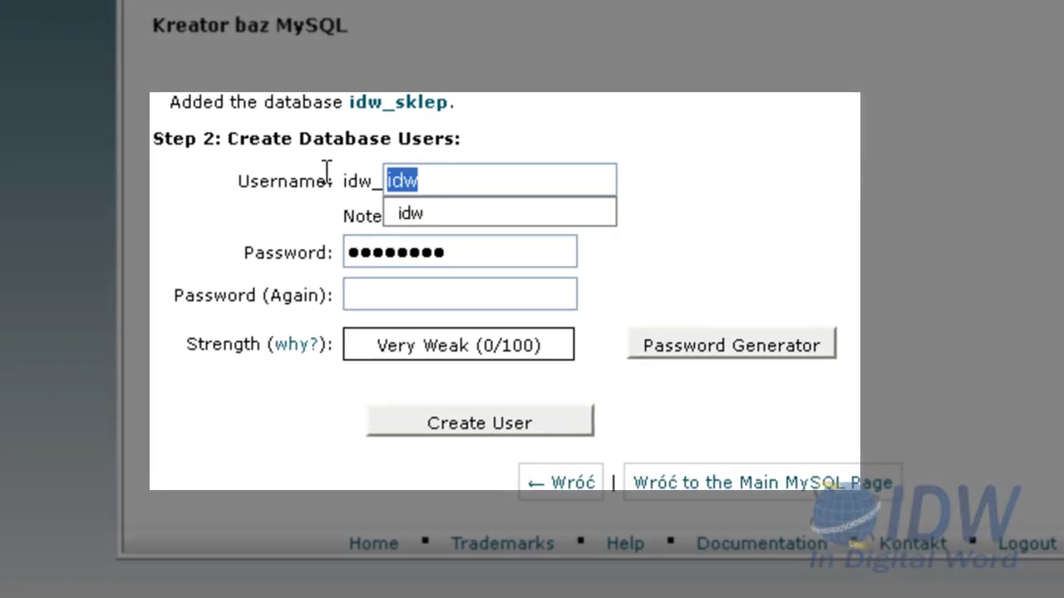
type("sklep")
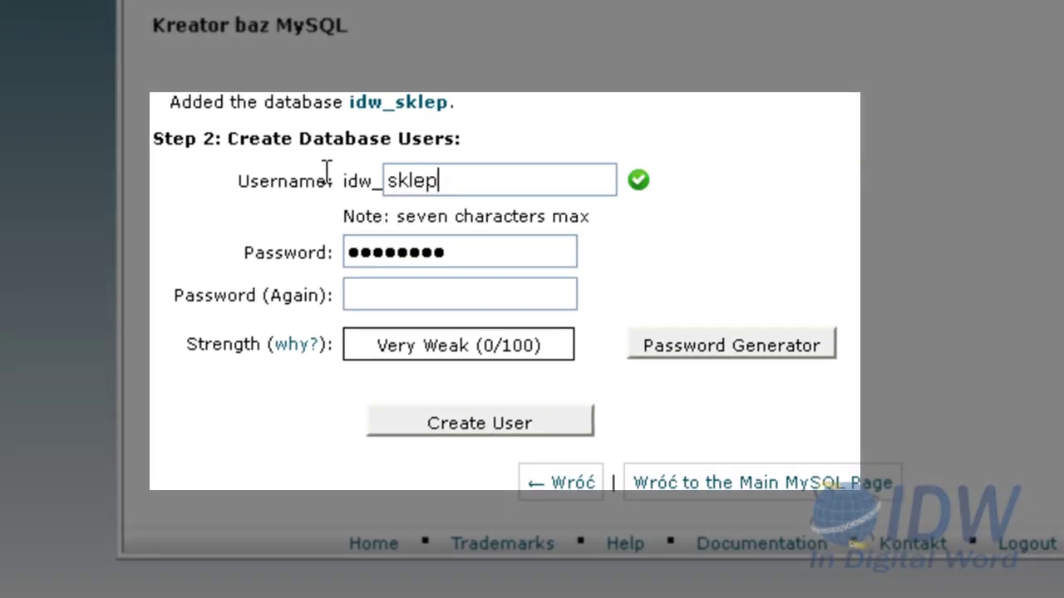
left_click_drag(440, 251, 105, 252)
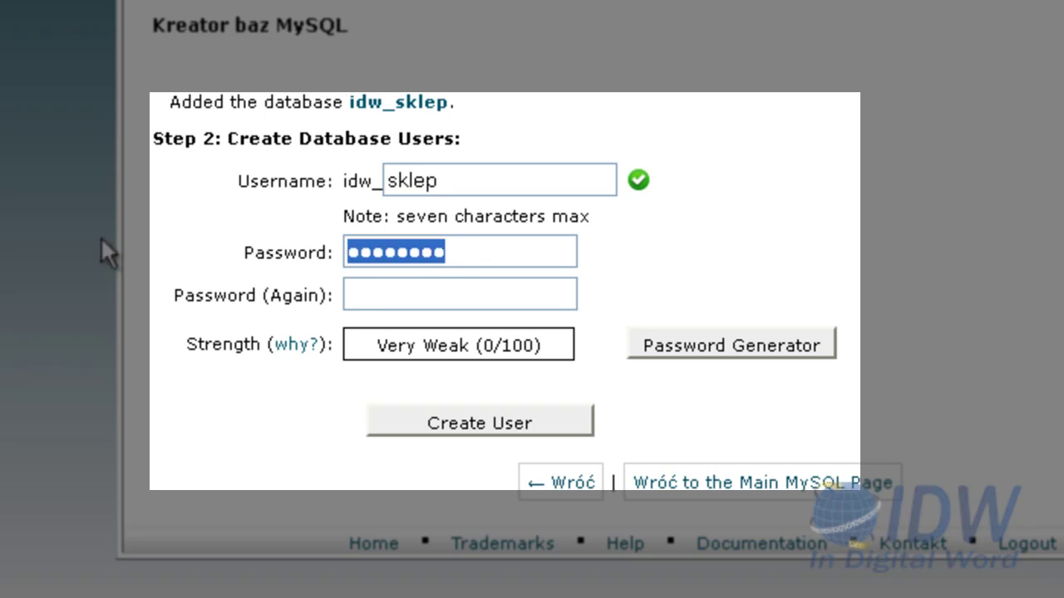
key("ctrl+v")
left_click(385, 296)
type("•••••••")
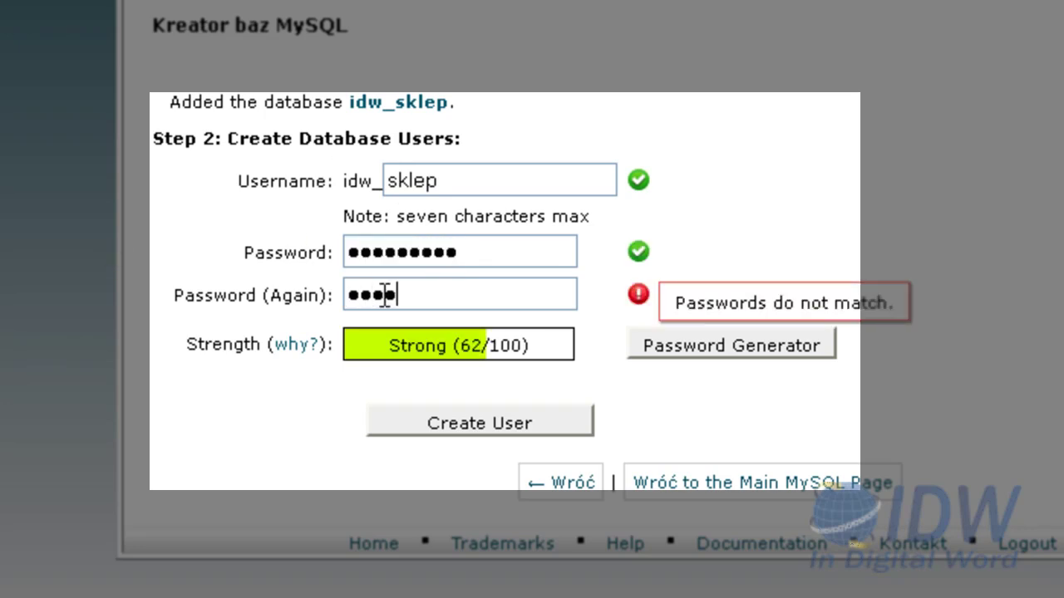
type("•••")
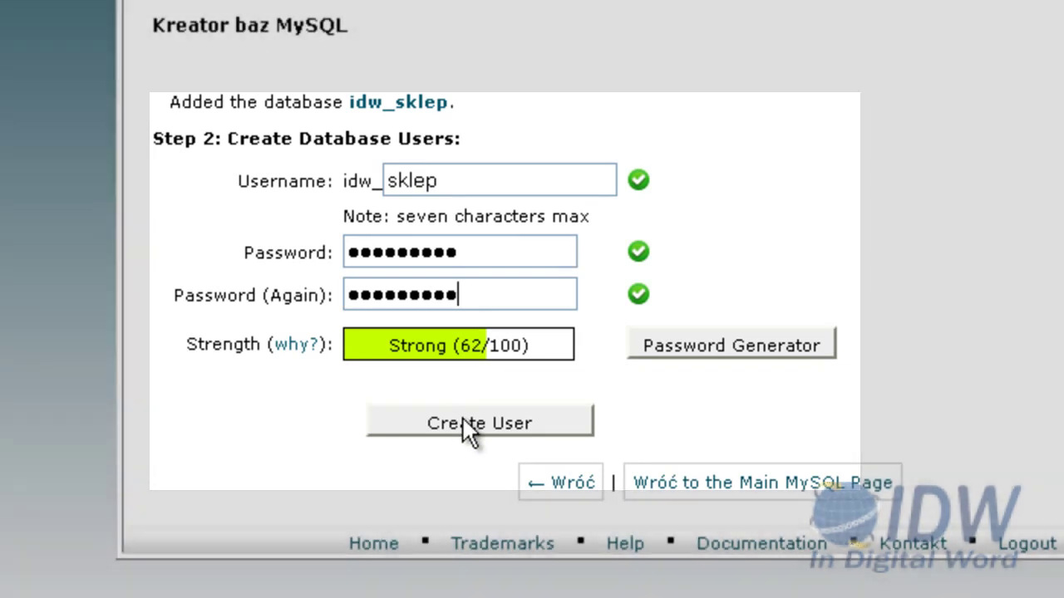
left_click(462, 420)
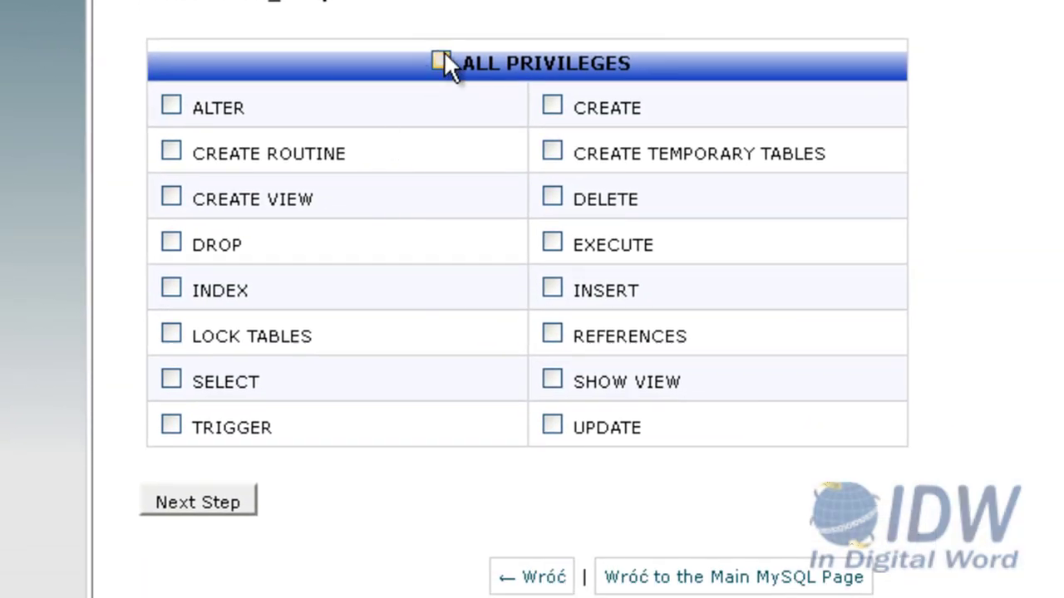
left_click(451, 165)
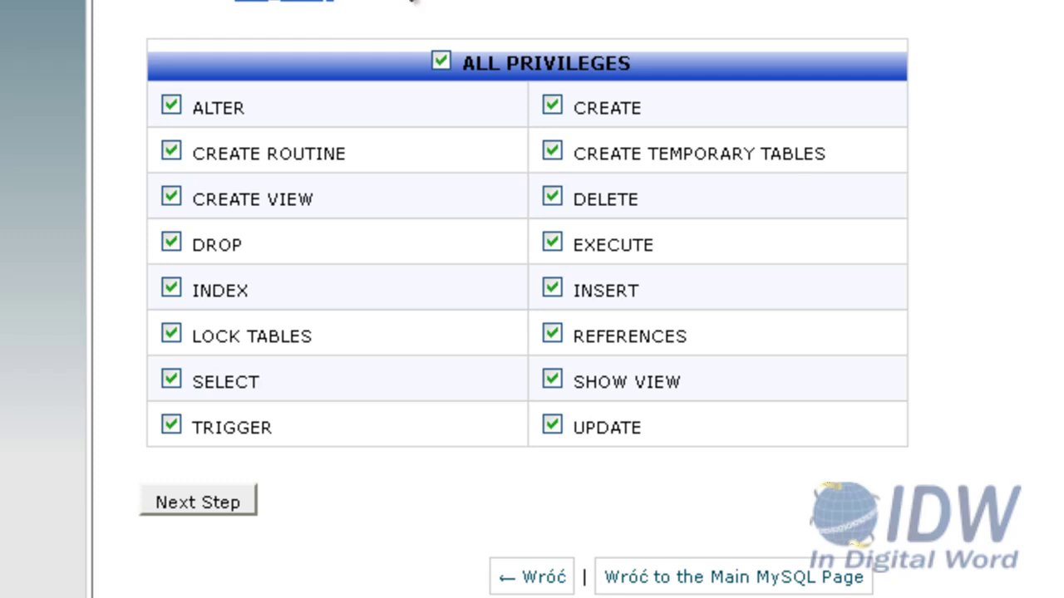
left_click(163, 502)
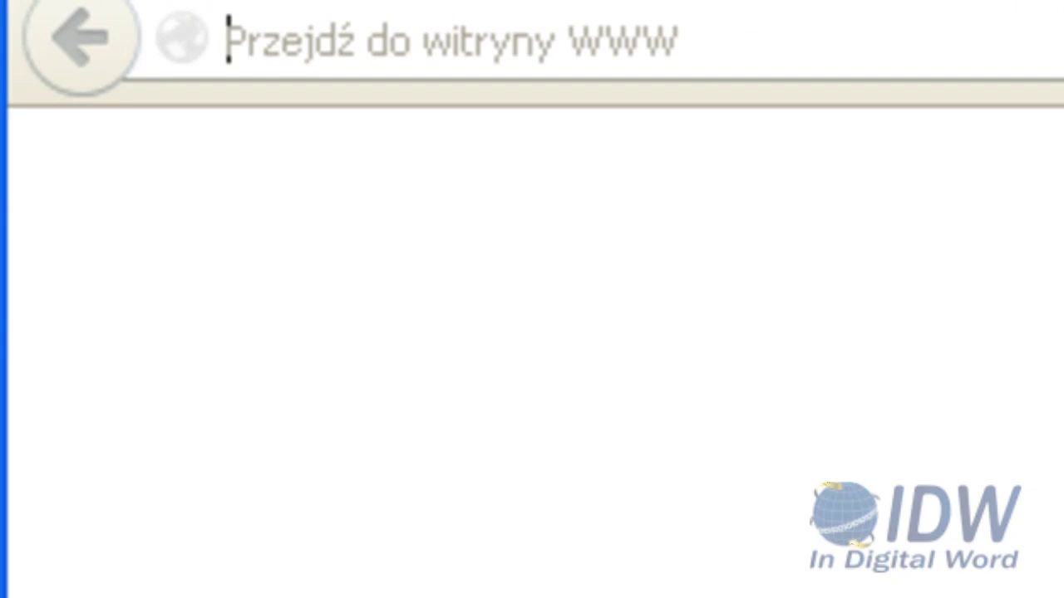
Load sklep.idw.net.pl and advance the Joomla installer past the environment check to Licencja
type("sklep.idw.net")
type(".pl")
key("Return")
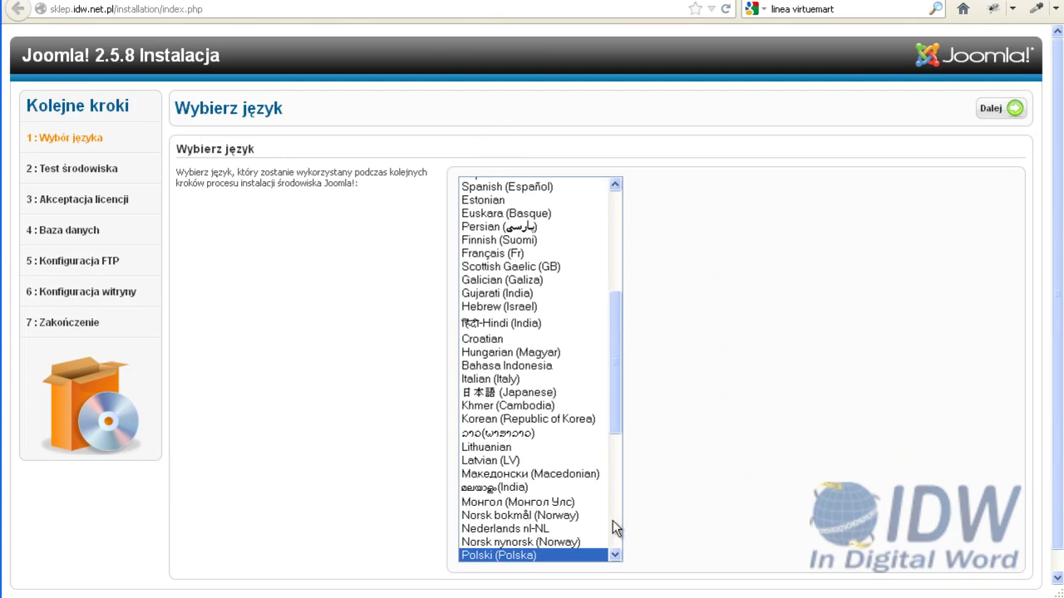
left_click(995, 113)
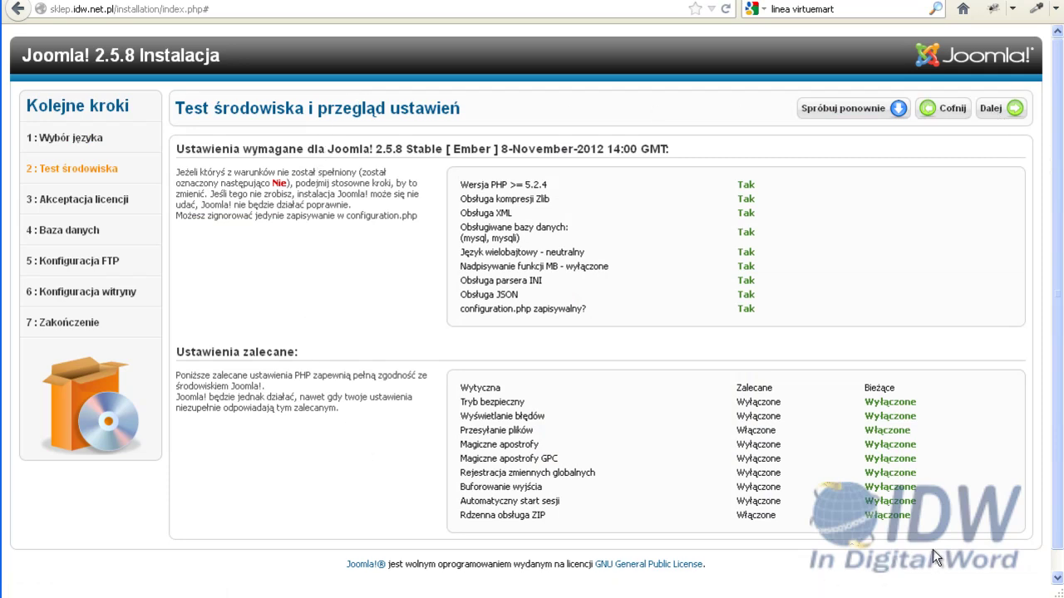
left_click(994, 108)
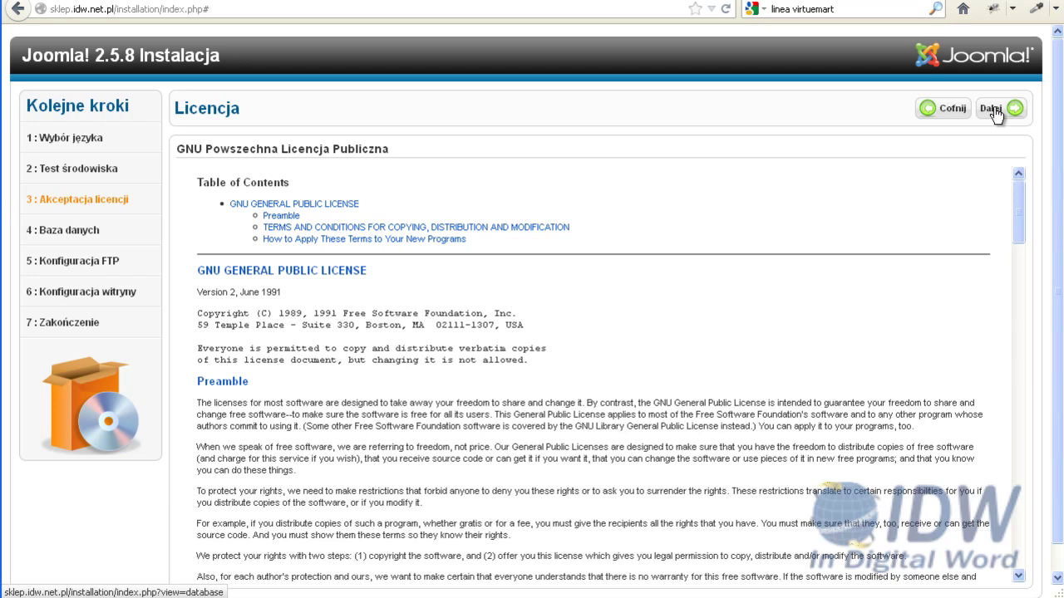
left_click(994, 109)
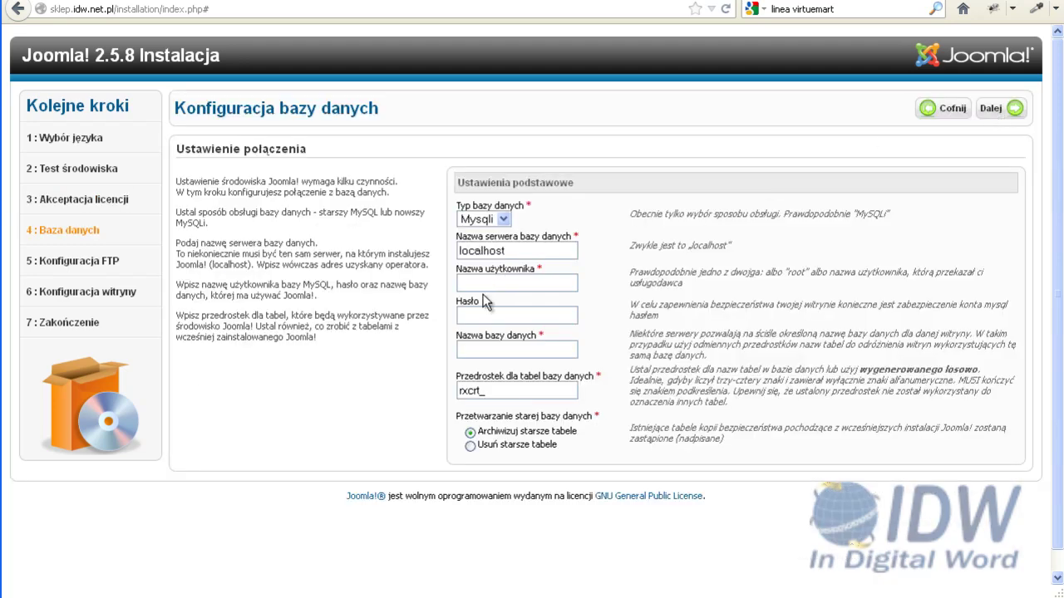
Enter the database user, database name idw_sklep and password, then submit the settings
left_click(487, 285)
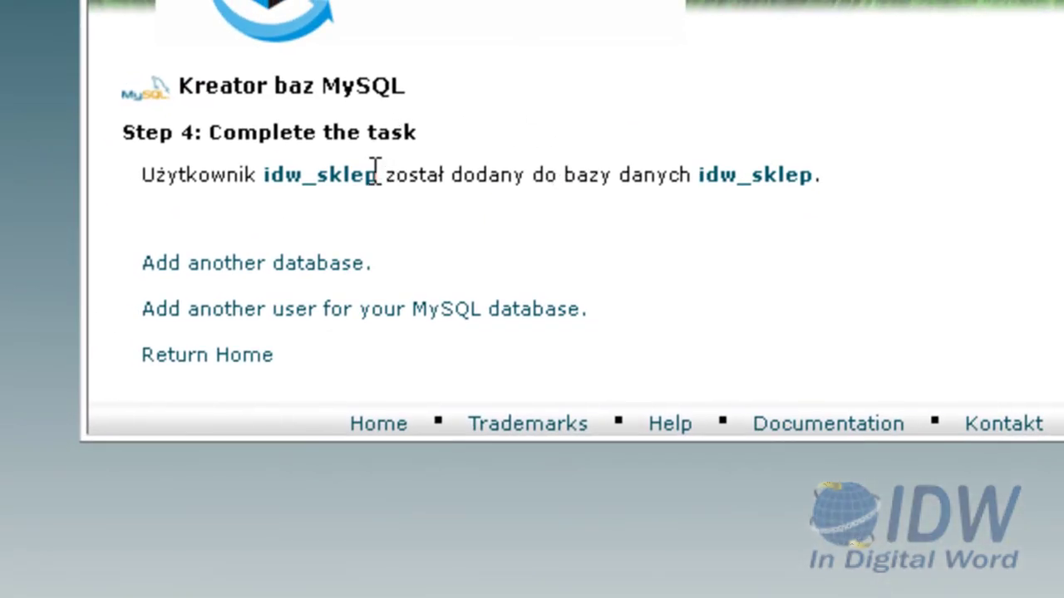
left_click_drag(370, 169, 261, 166)
key("ctrl+c")
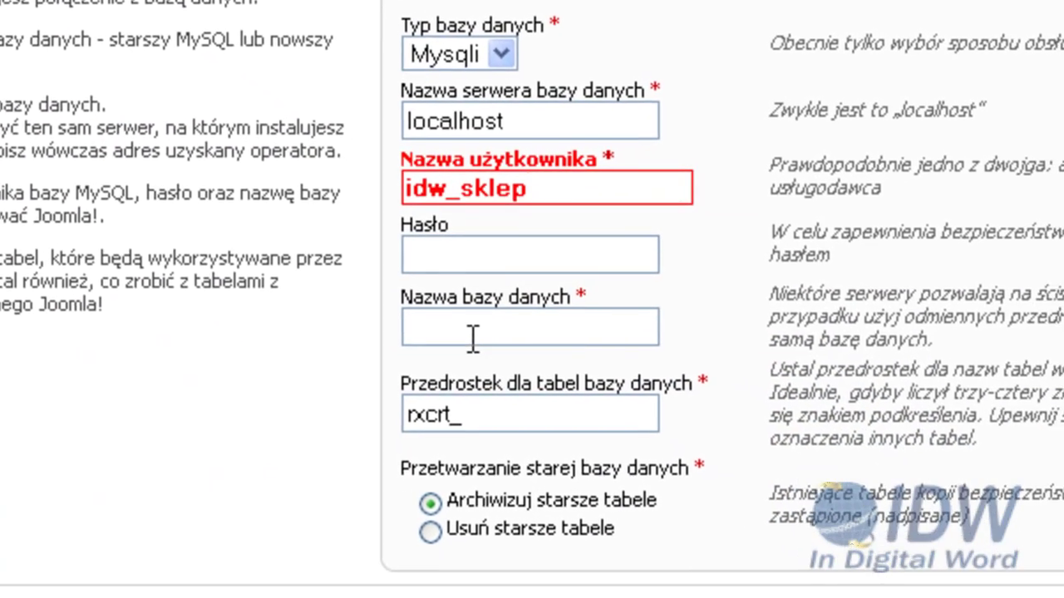
left_click(472, 337)
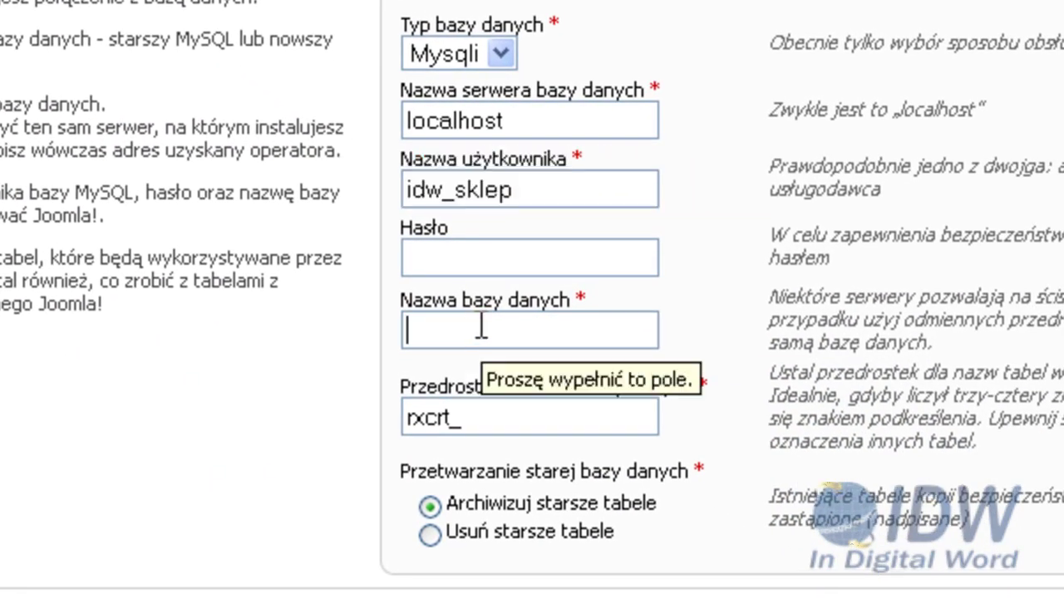
key("ctrl+v")
left_click(465, 259)
type("*******")
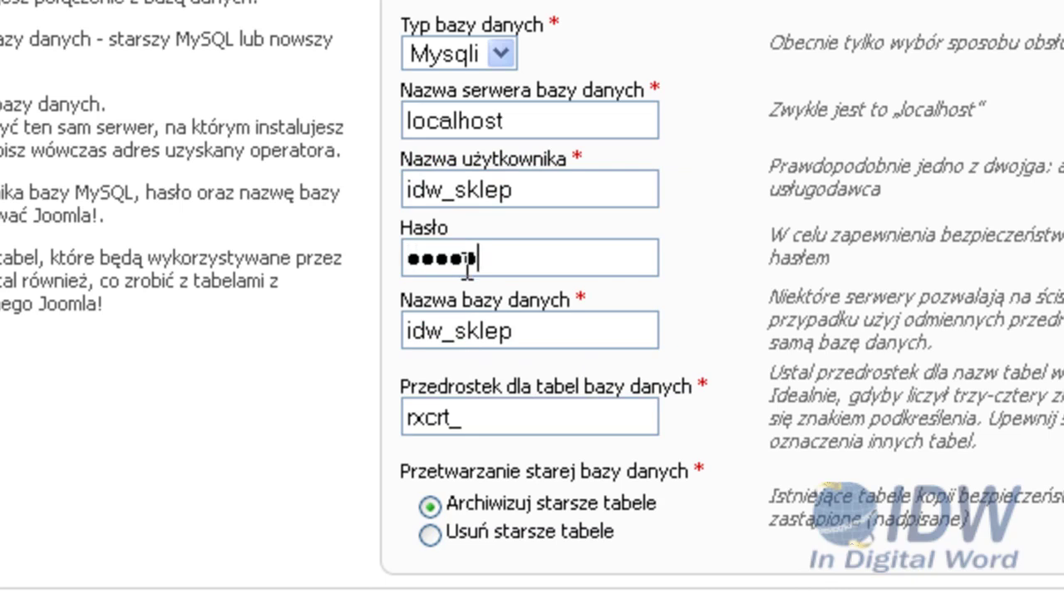
type("***")
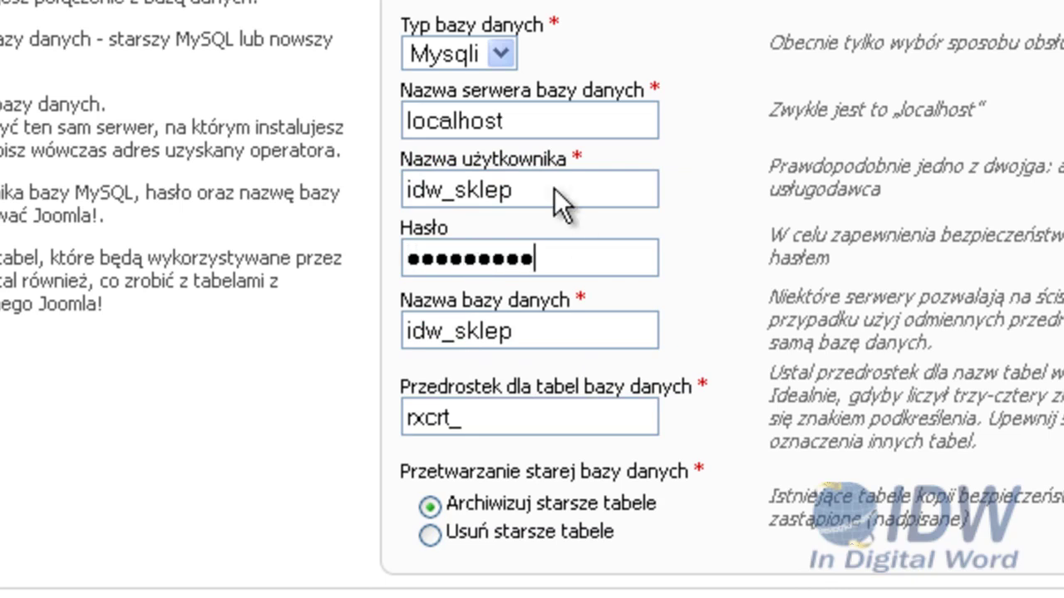
key("Return")
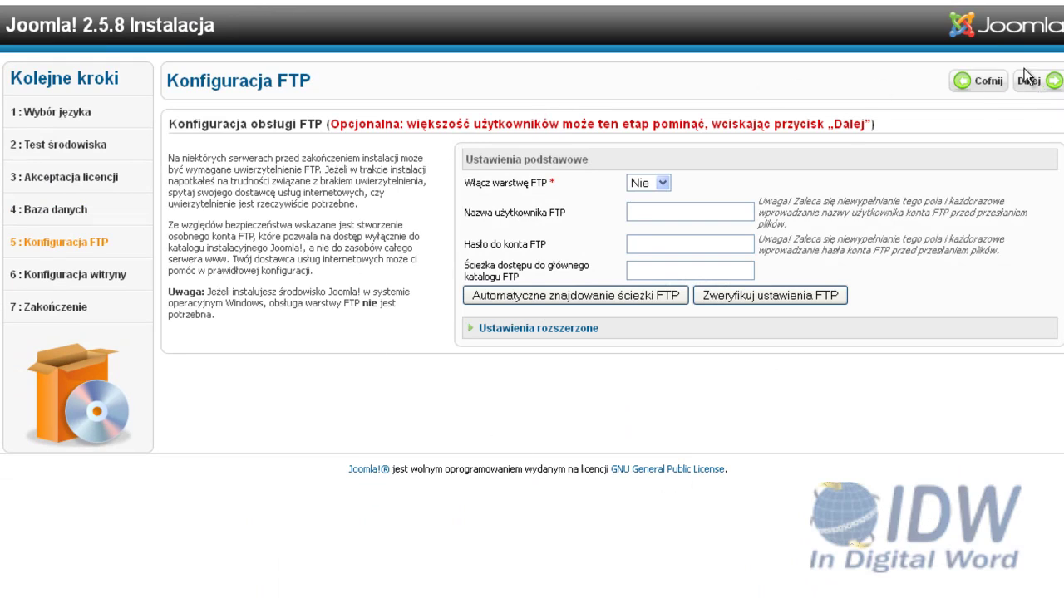
Skip FTP configuration and name the site 'Mój sklep'
left_click(1027, 79)
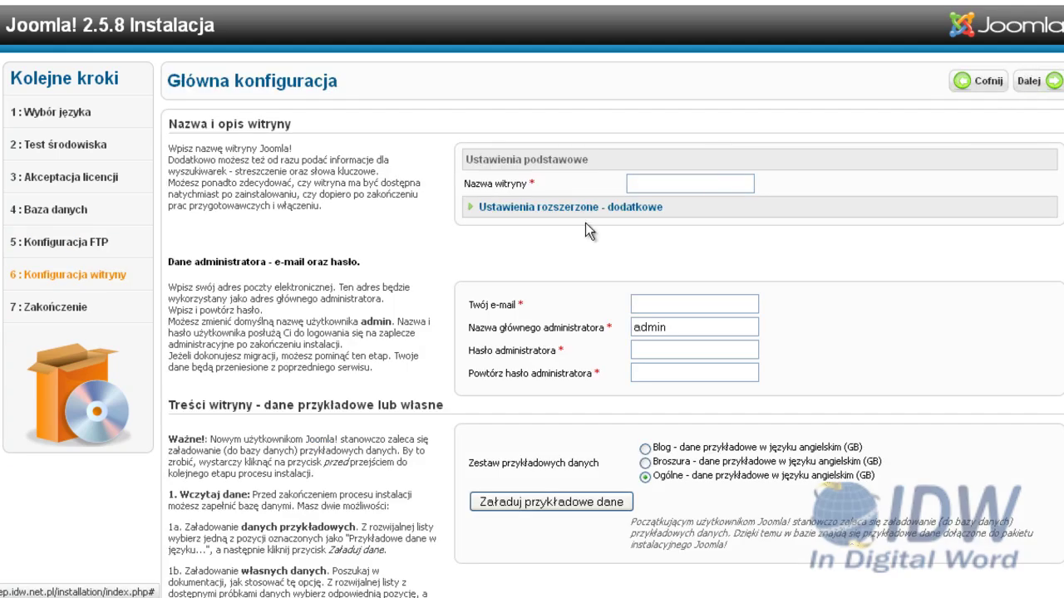
left_click(641, 185)
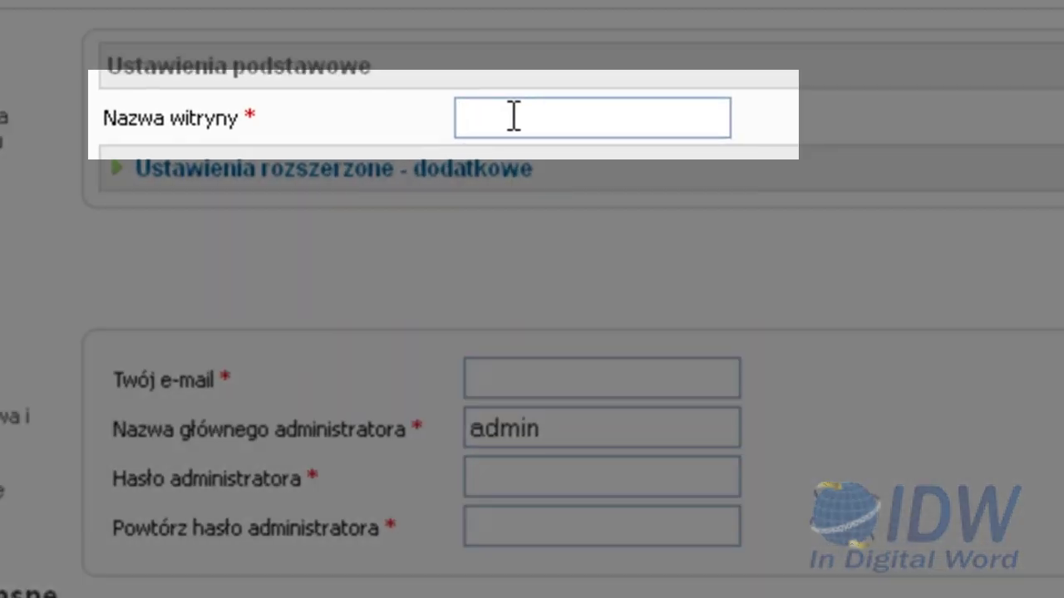
type("Mój sklep")
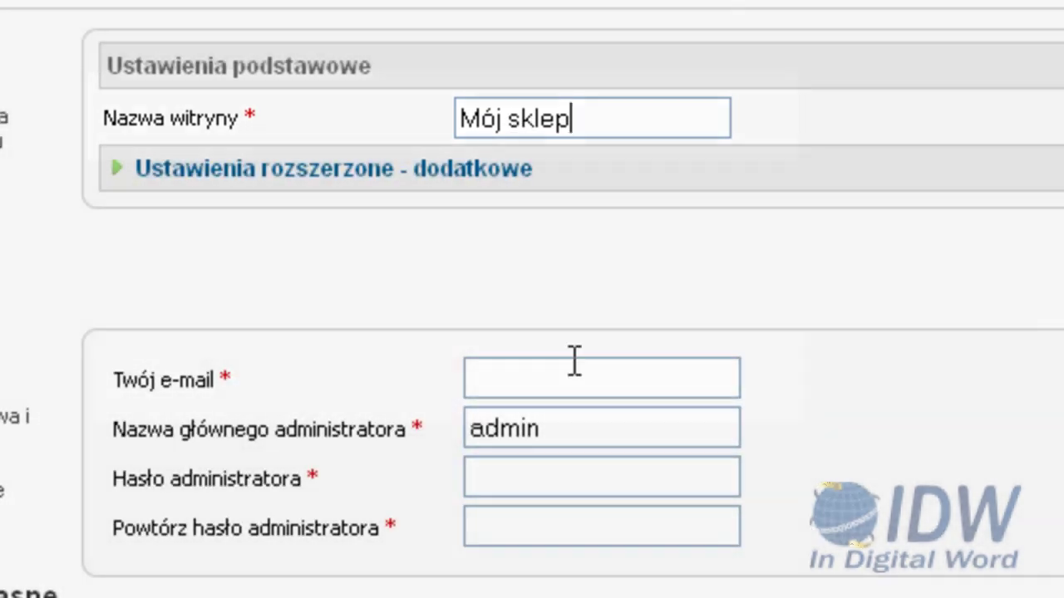
Enter the administrator's e-mail and password twice, then remove the installation folder
left_click(554, 382)
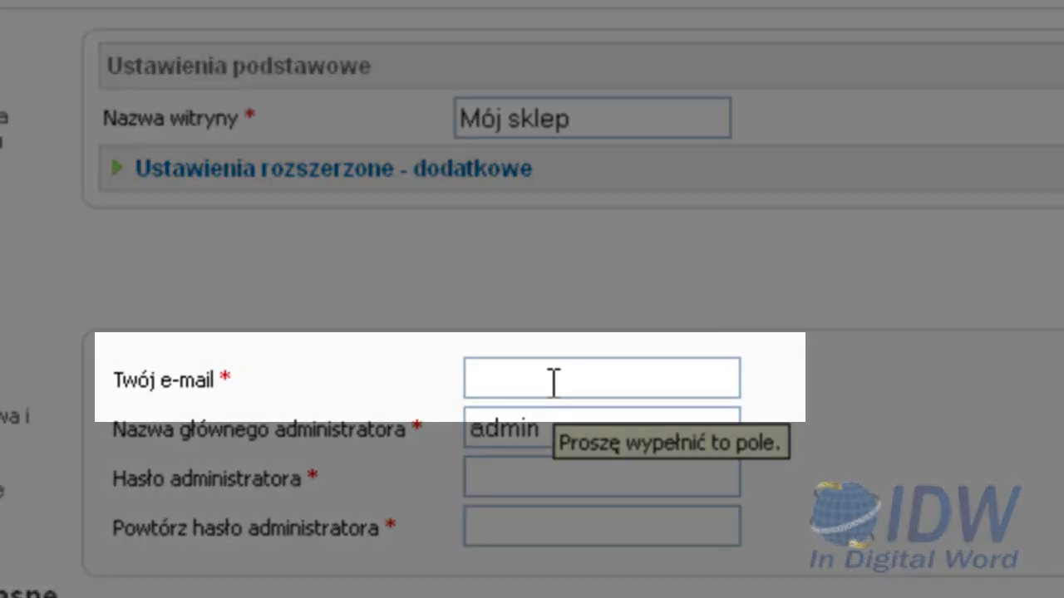
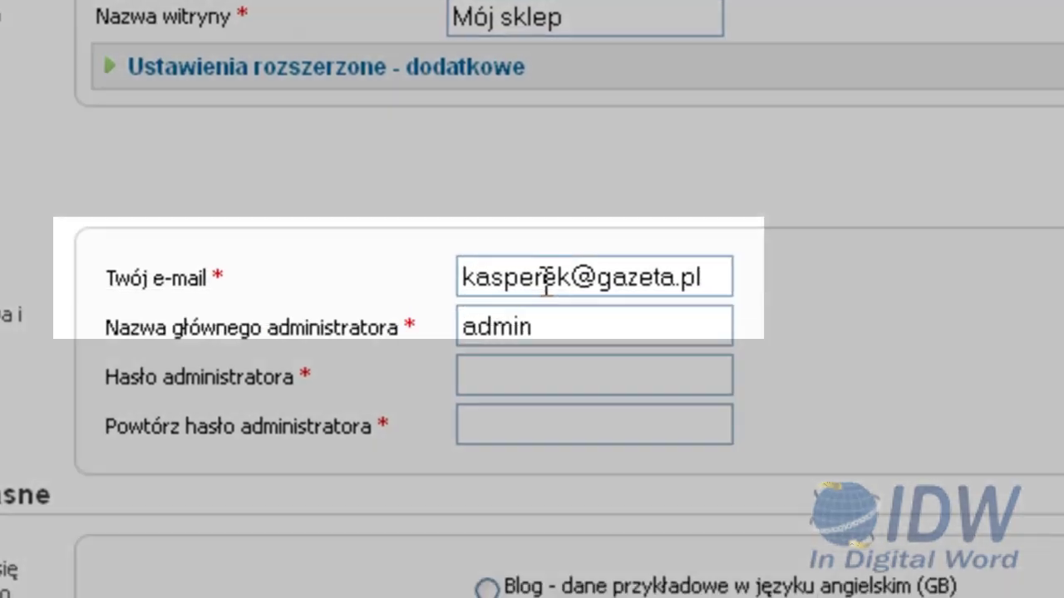
left_click(573, 379)
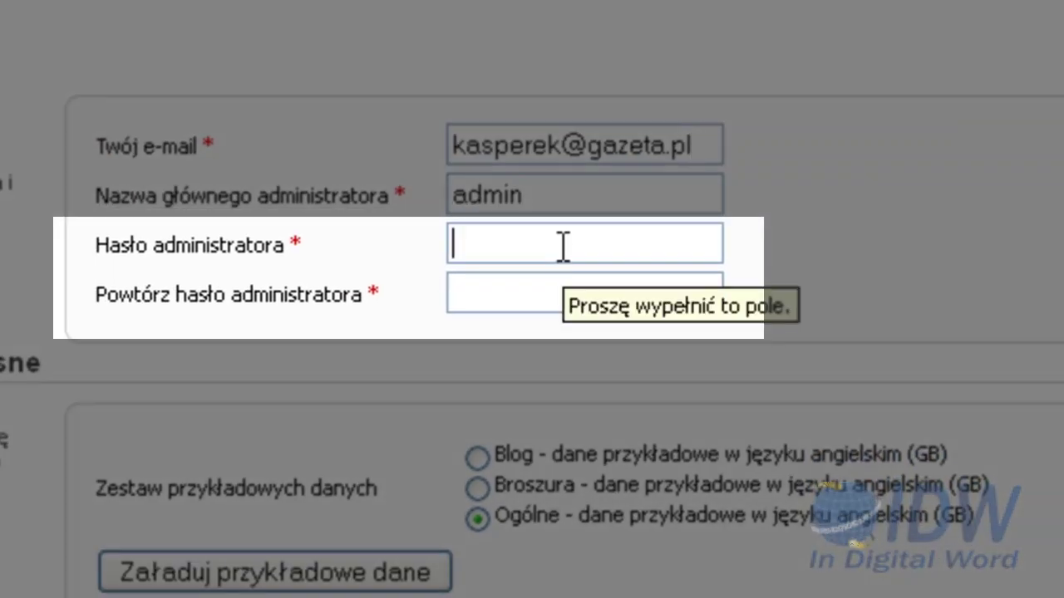
type("•••••••")
key("Tab")
type("•••••••")
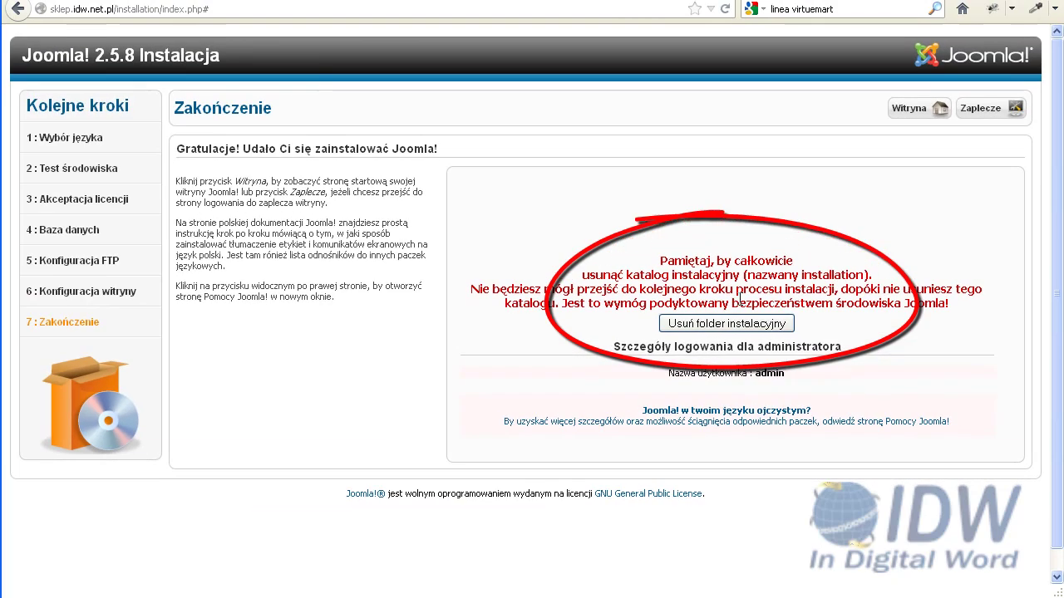
left_click(729, 324)
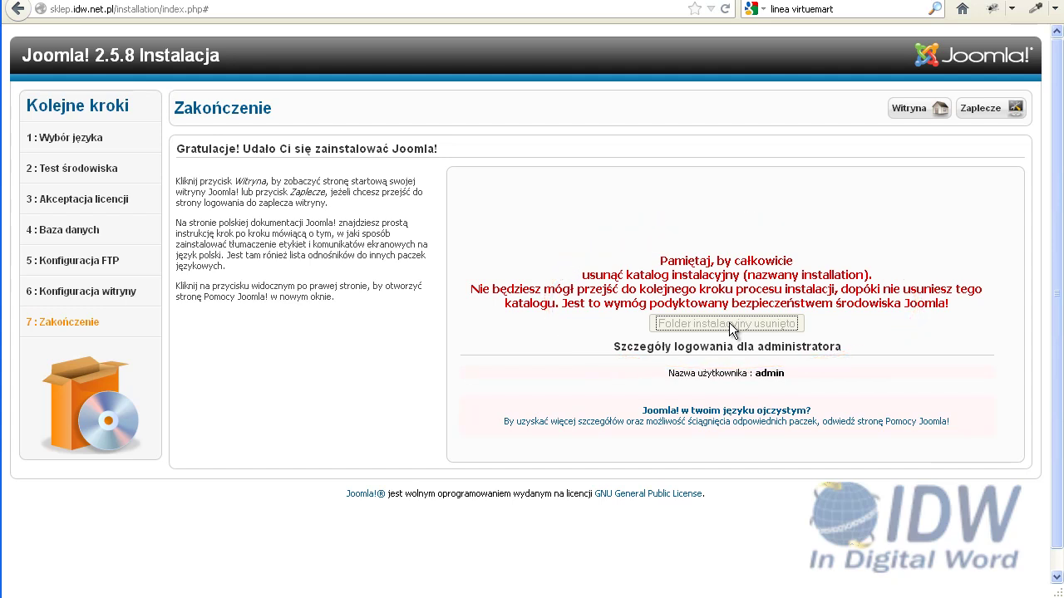
Open the new site's front page via the Witryna button
left_click(900, 107)
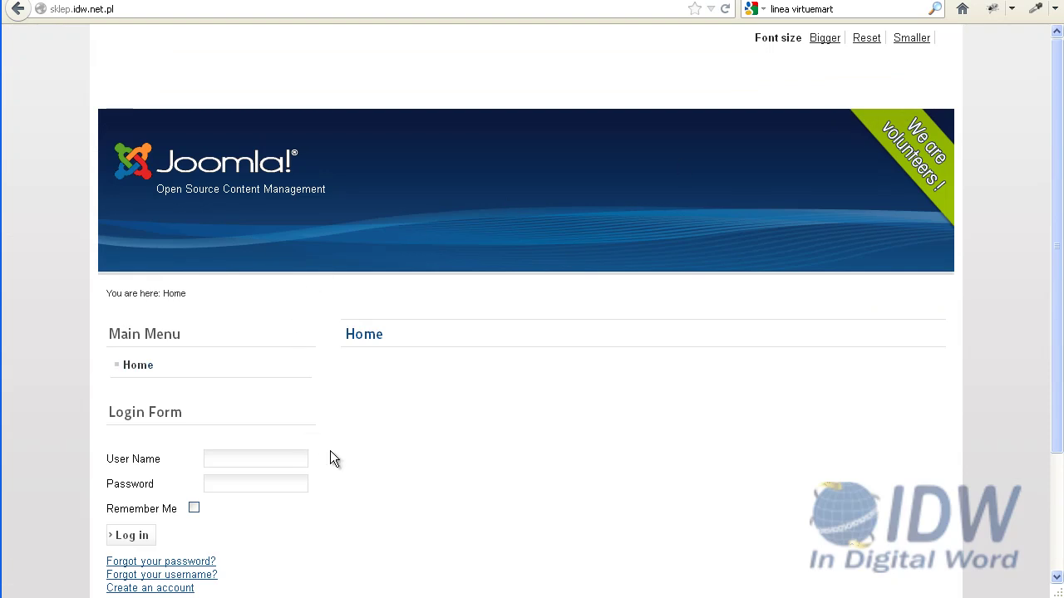
Scroll over the front page to review its Home content, Main Menu and Login Form
scroll(331, 453, "down", 3)
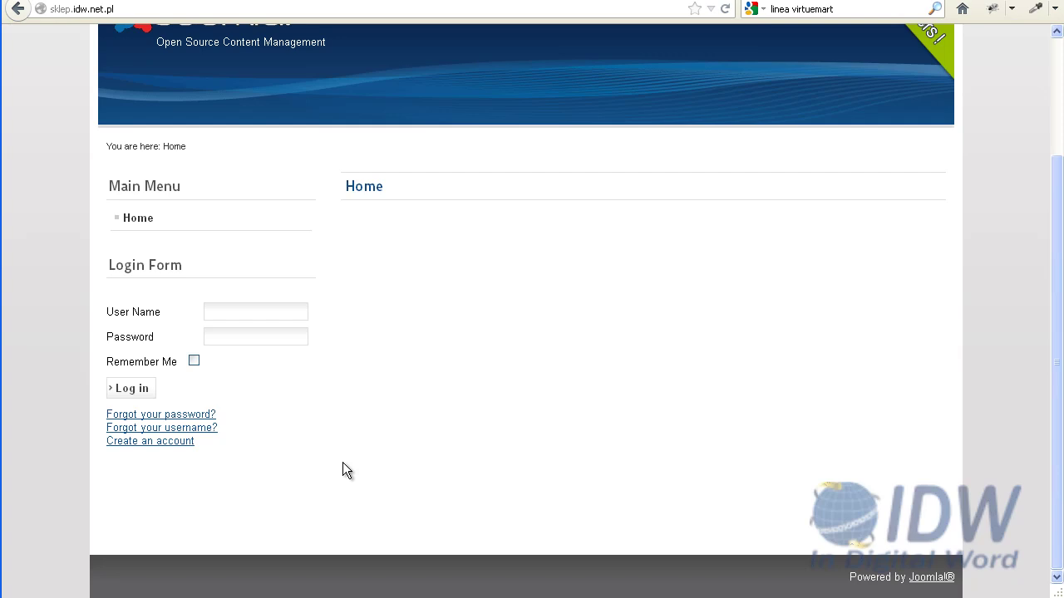
scroll(347, 470, "up", 3)
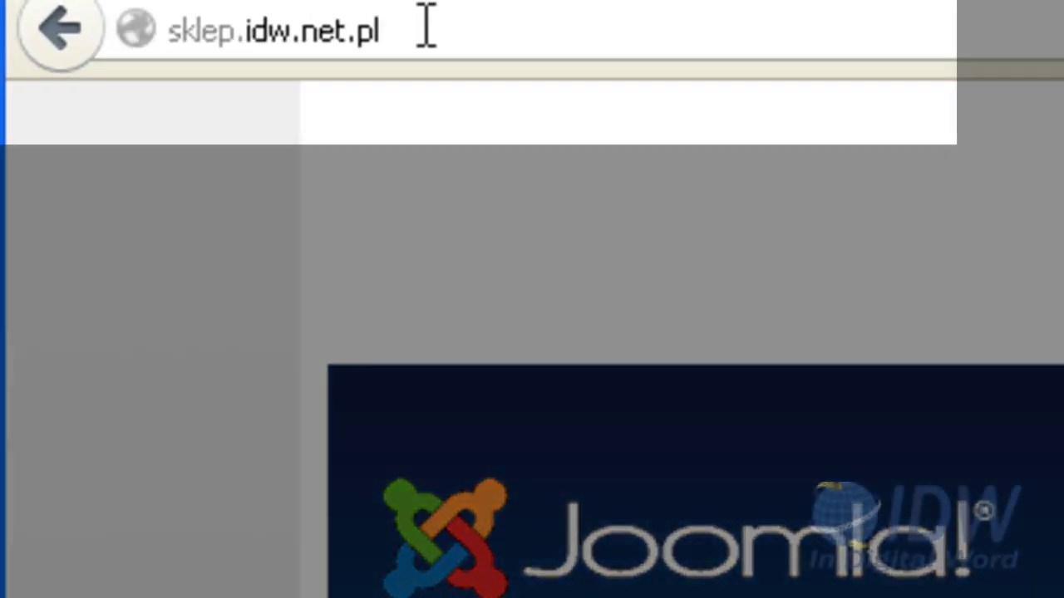
Go to sklep.idw.net.pl/administrator and log in as admin with the password
left_click(427, 28)
left_click(427, 29)
type("/")
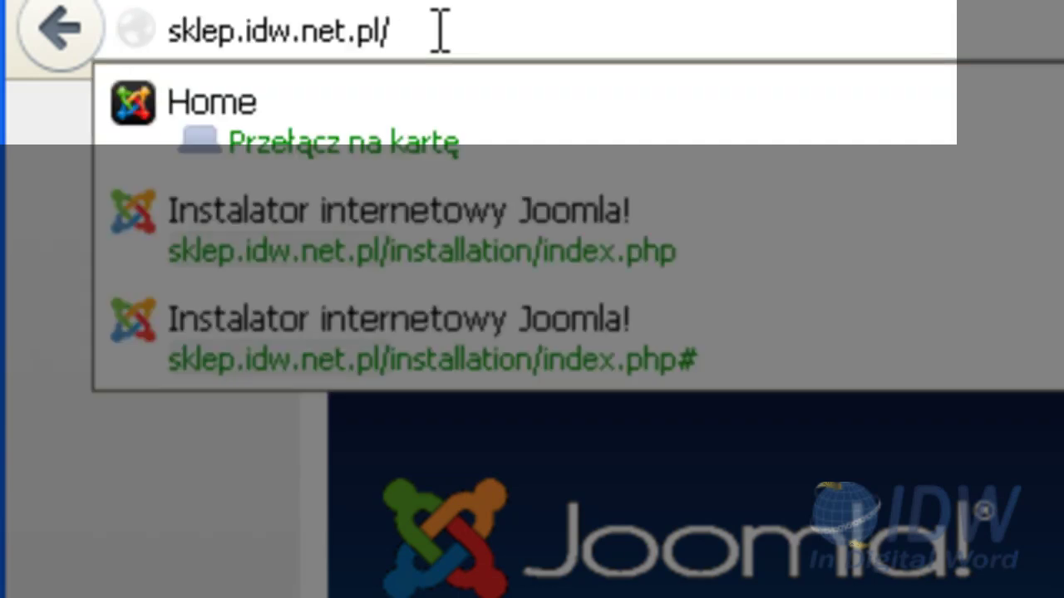
type("admini")
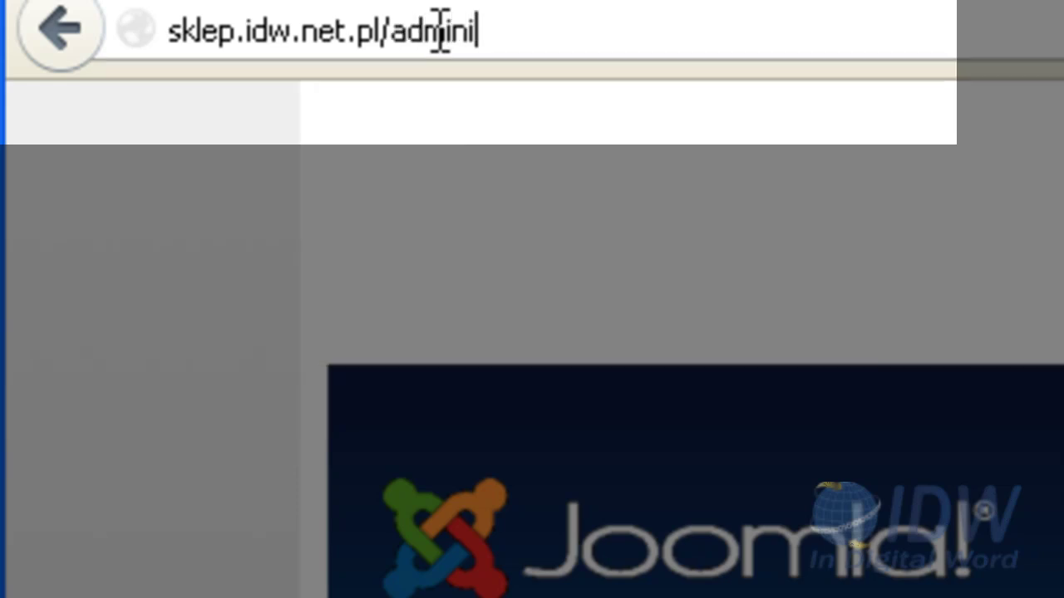
type("strator")
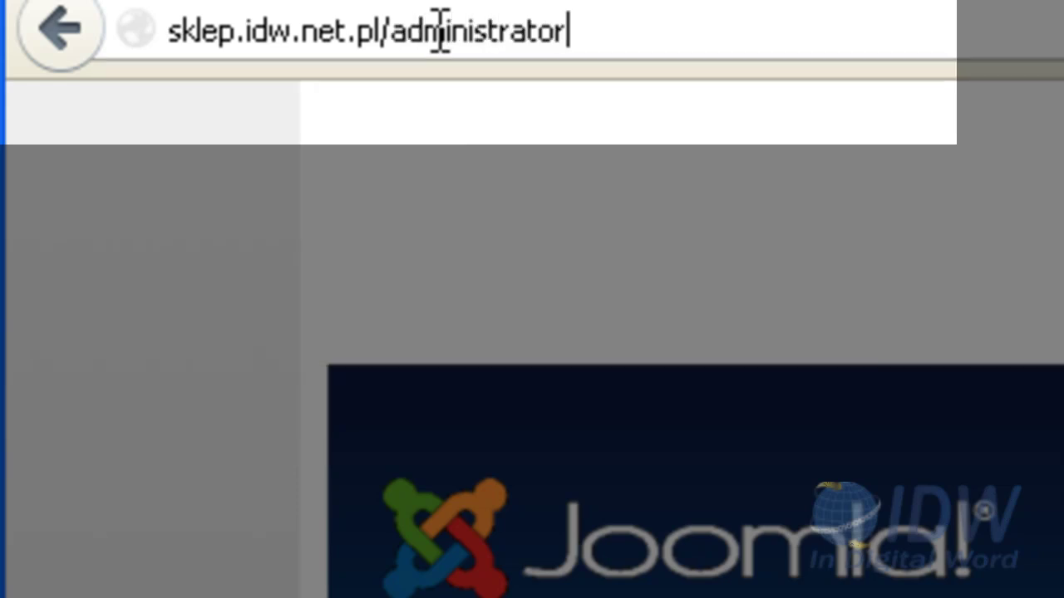
key("Return")
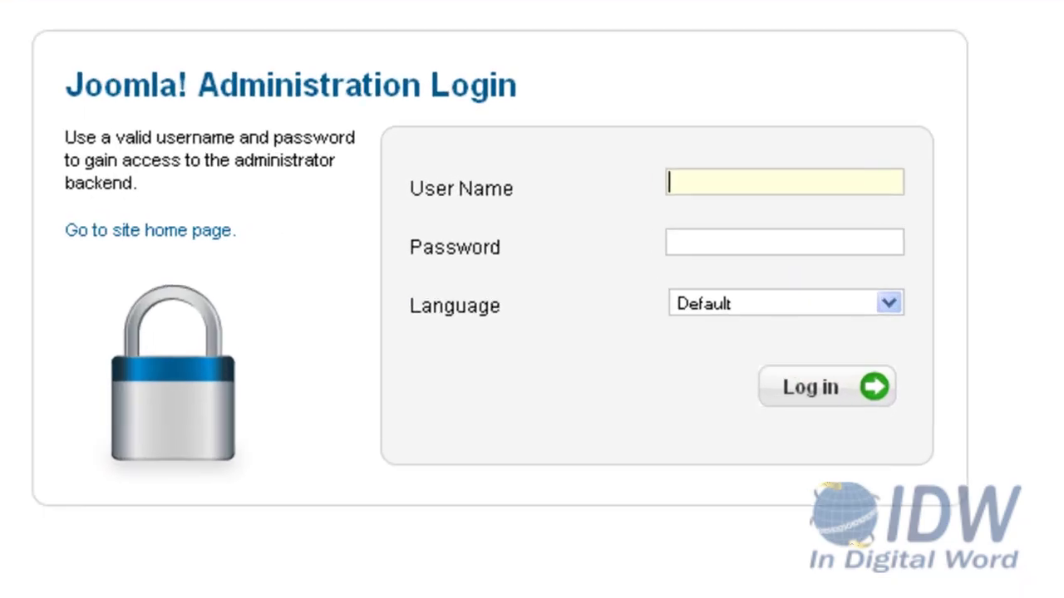
type("admin")
key("Tab")
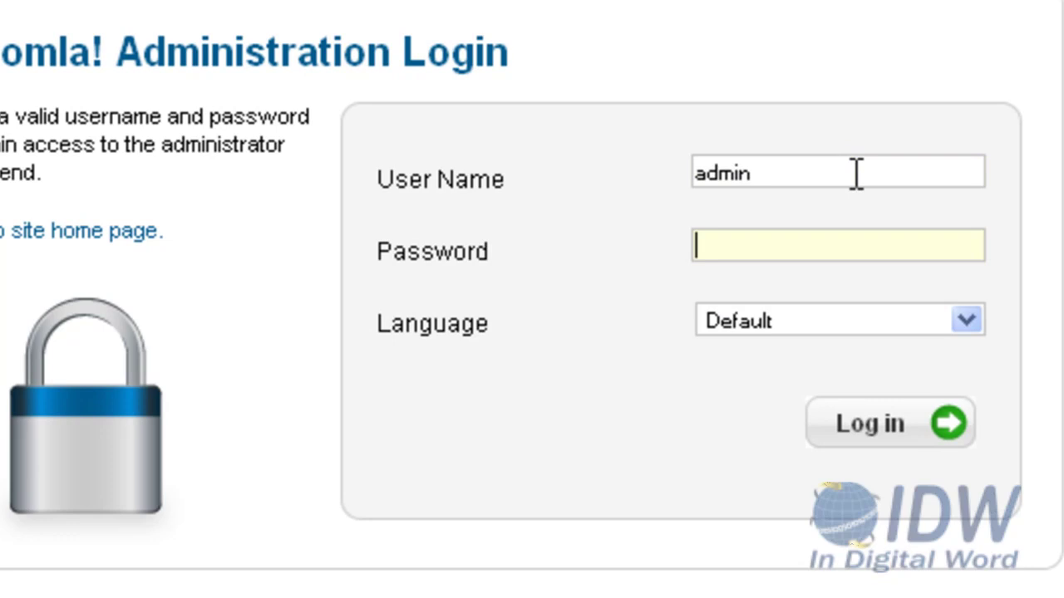
type("•••••••")
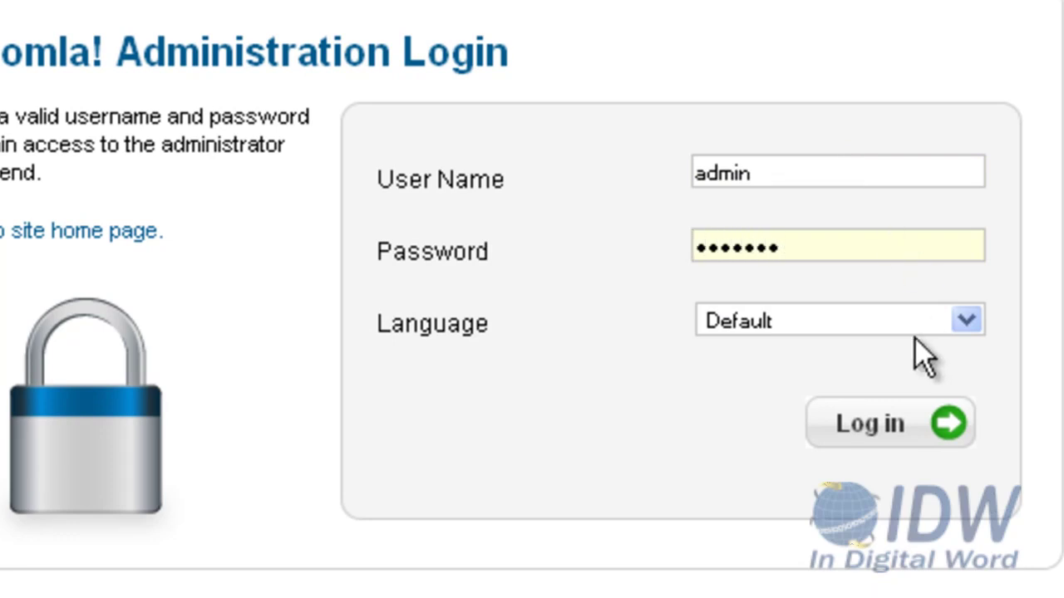
left_click(866, 424)
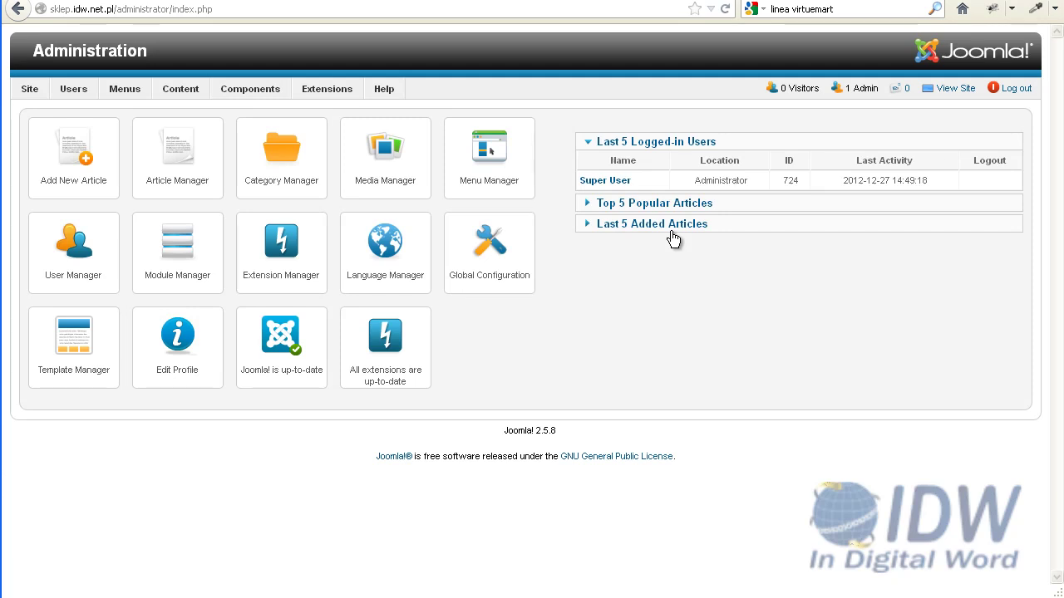
Filter the installable languages for 'pol' and install the Polish language pack 2.5.8.1
mouse_move(321, 88)
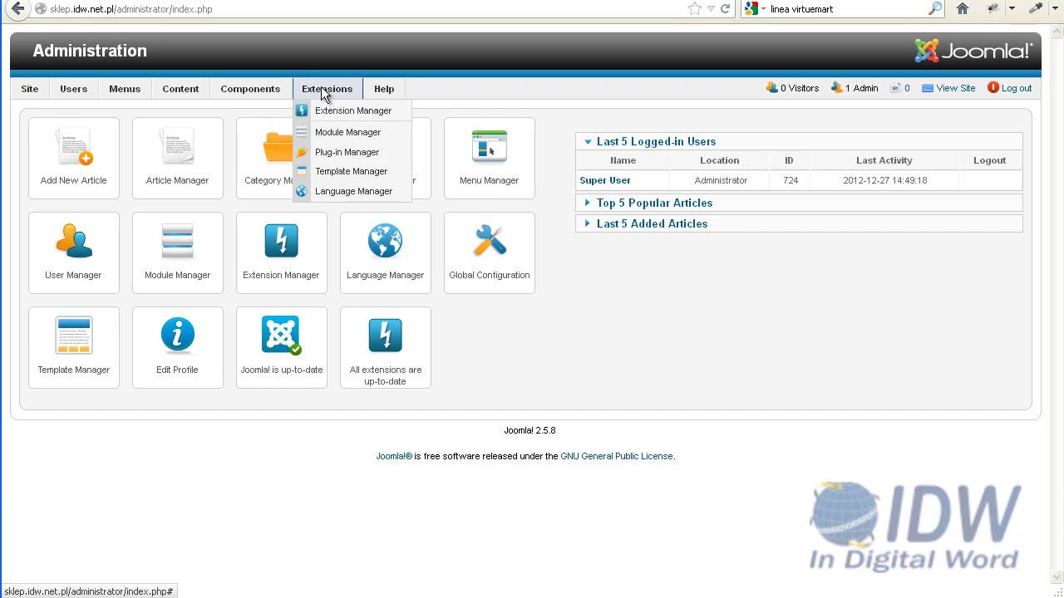
left_click(341, 191)
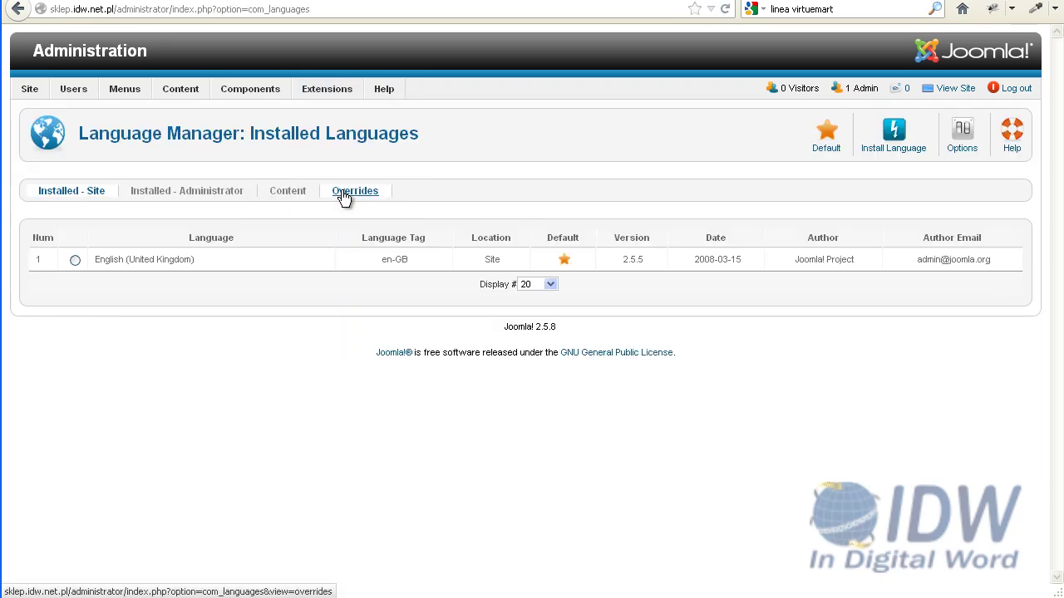
left_click(886, 137)
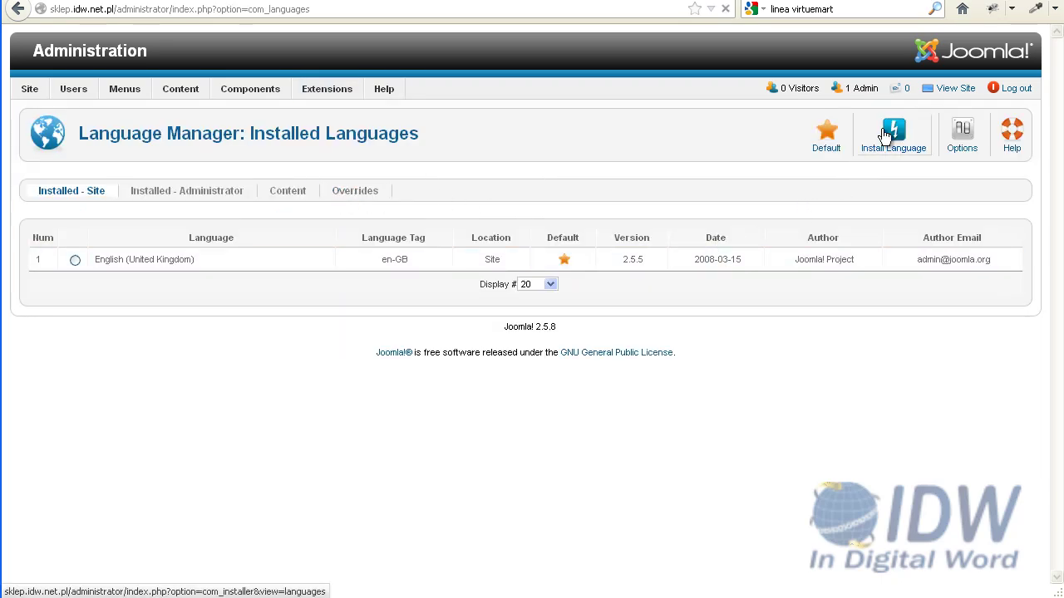
left_click(107, 242)
type("pol")
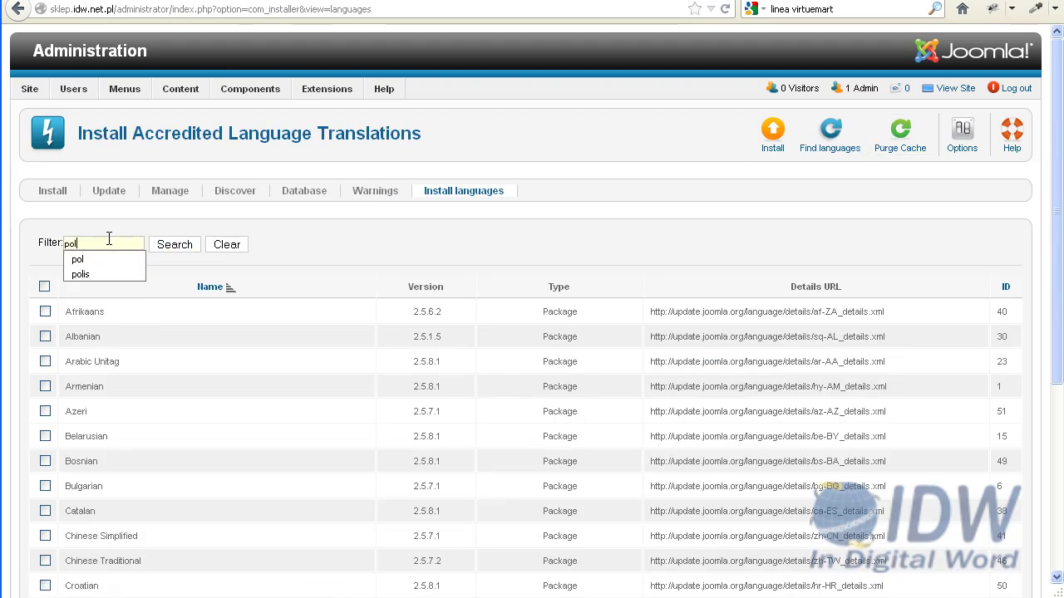
left_click(187, 248)
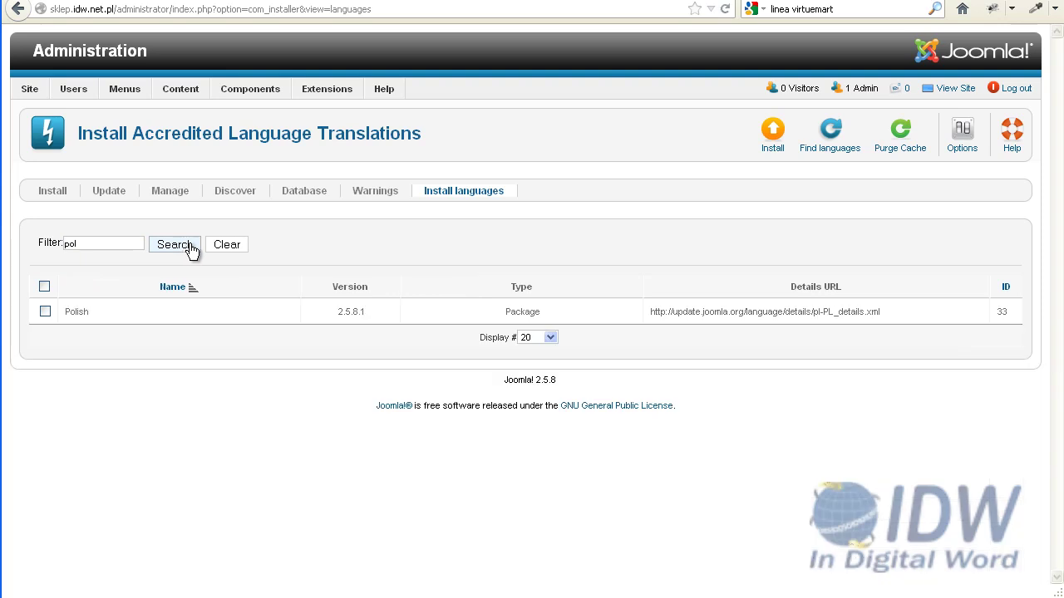
left_click(45, 311)
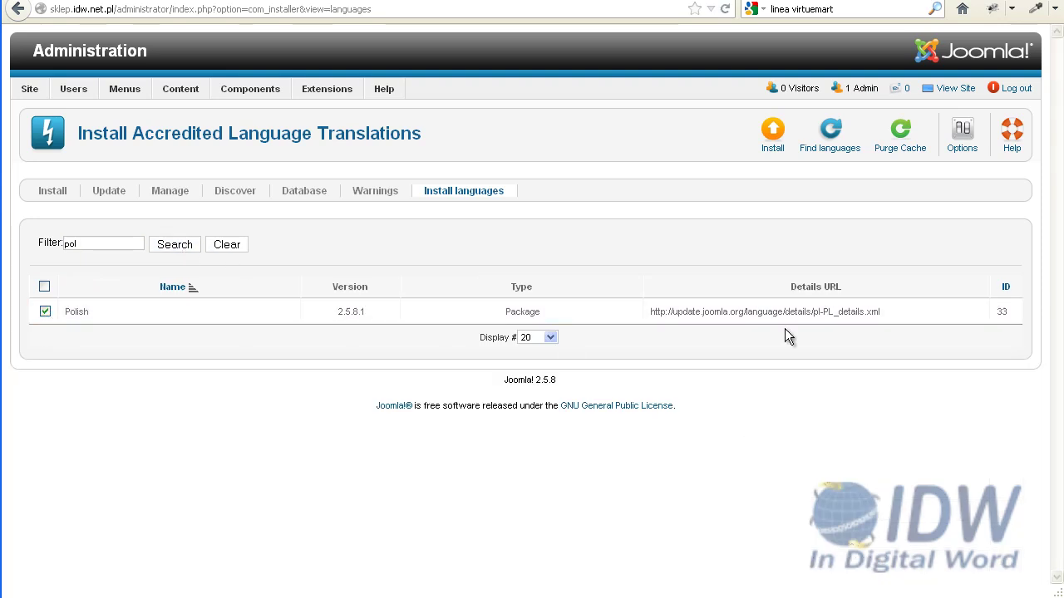
left_click(772, 143)
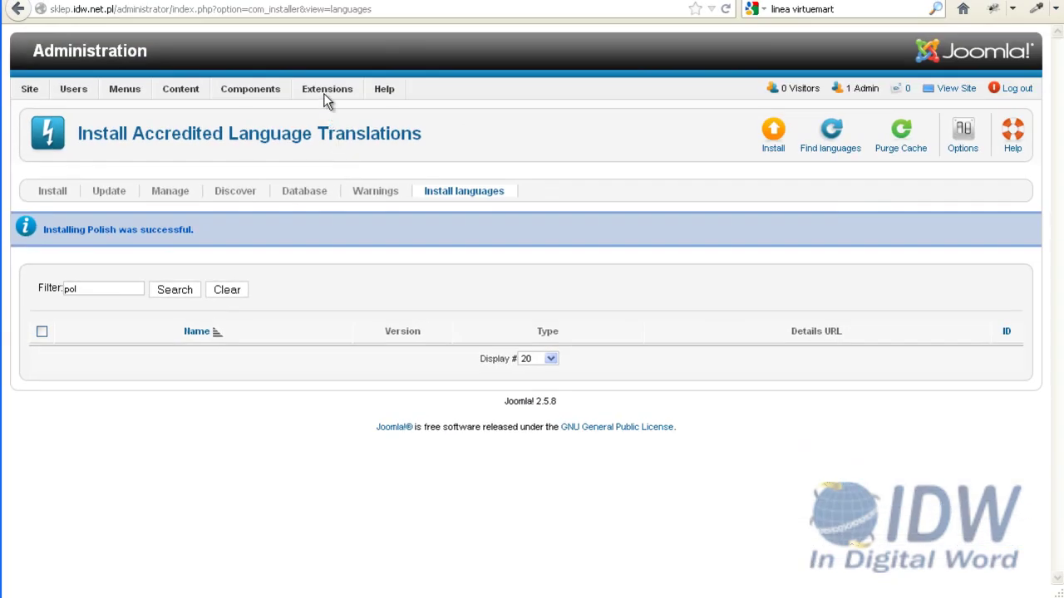
Make Polish the default site language in the Language Manager
mouse_move(324, 87)
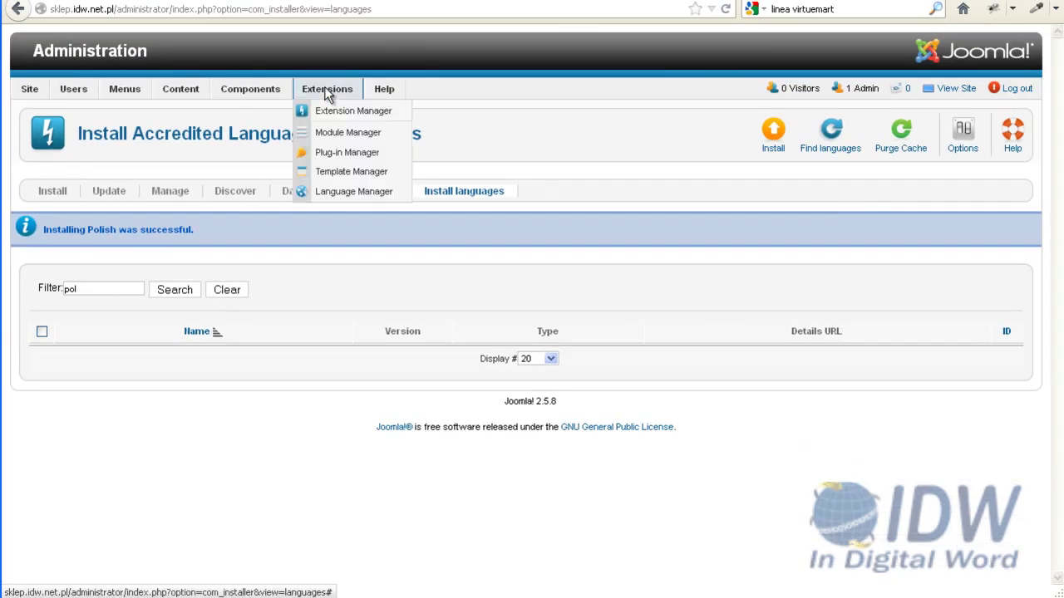
left_click(333, 191)
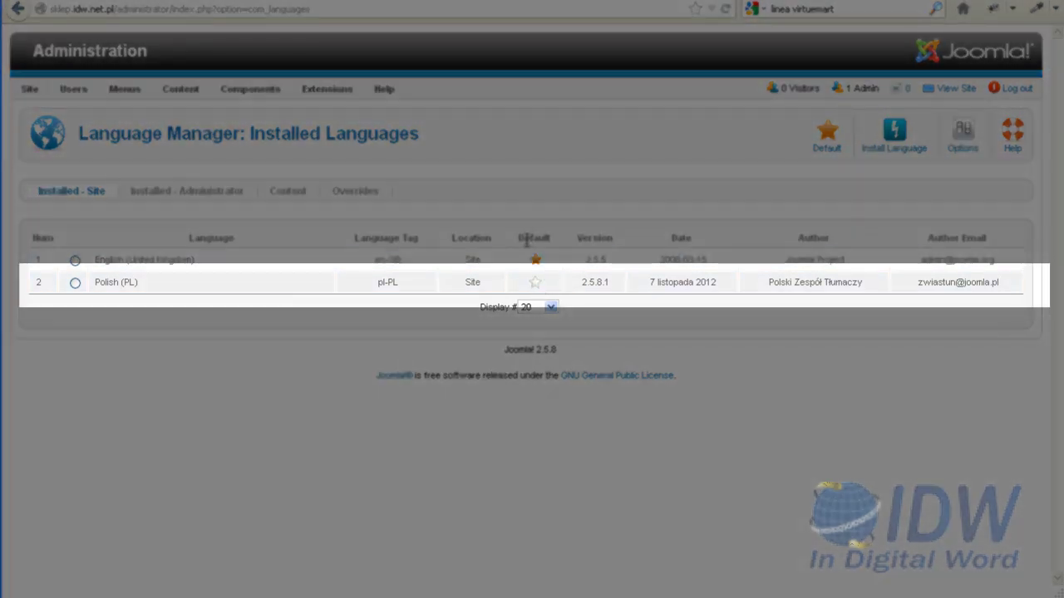
left_click(535, 284)
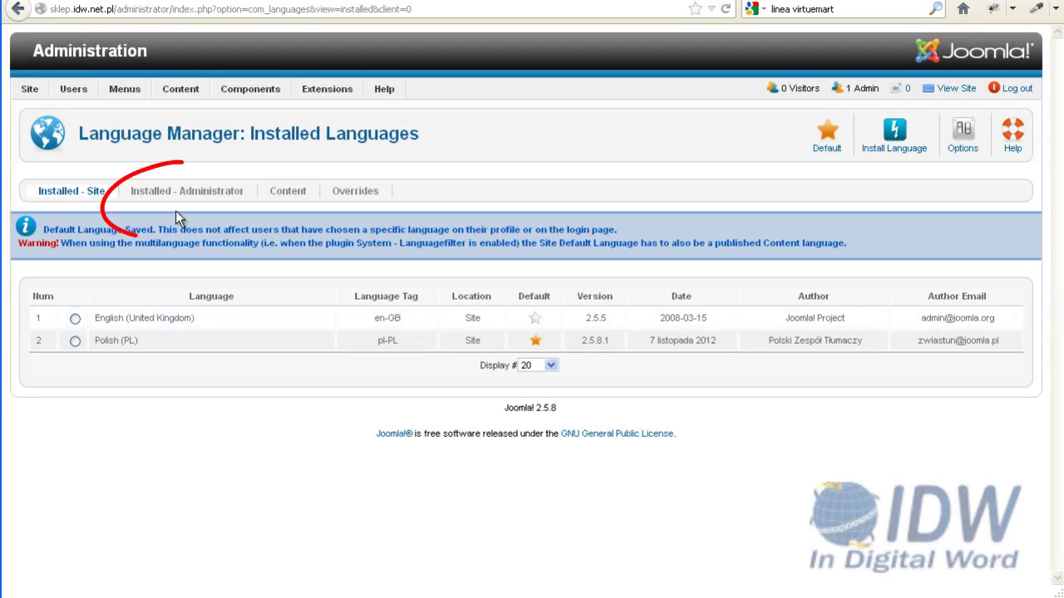
Make Polish (pl-PL) the default administrator language too
left_click(177, 195)
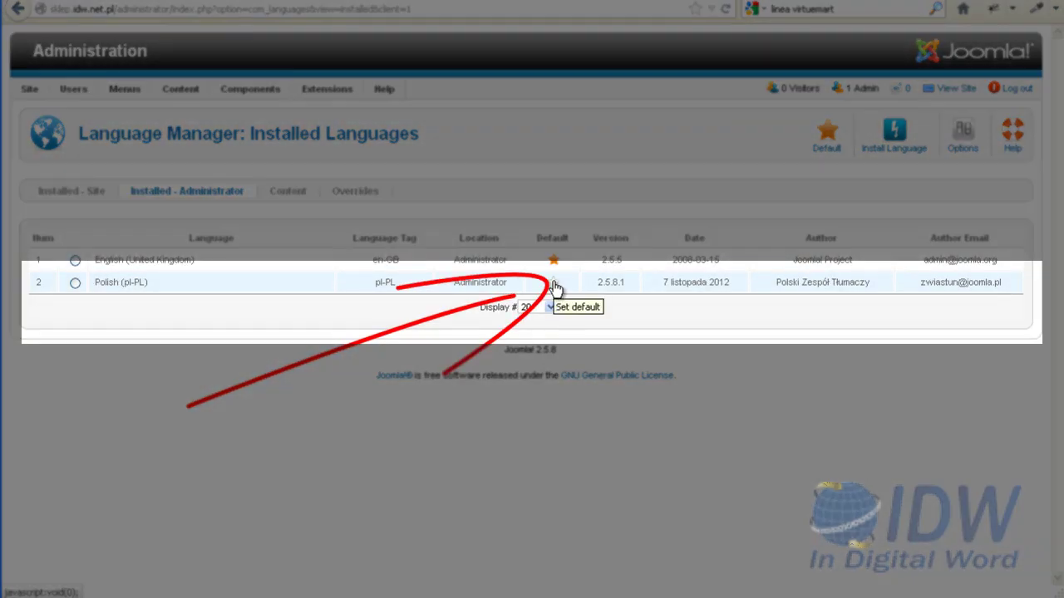
left_click(555, 285)
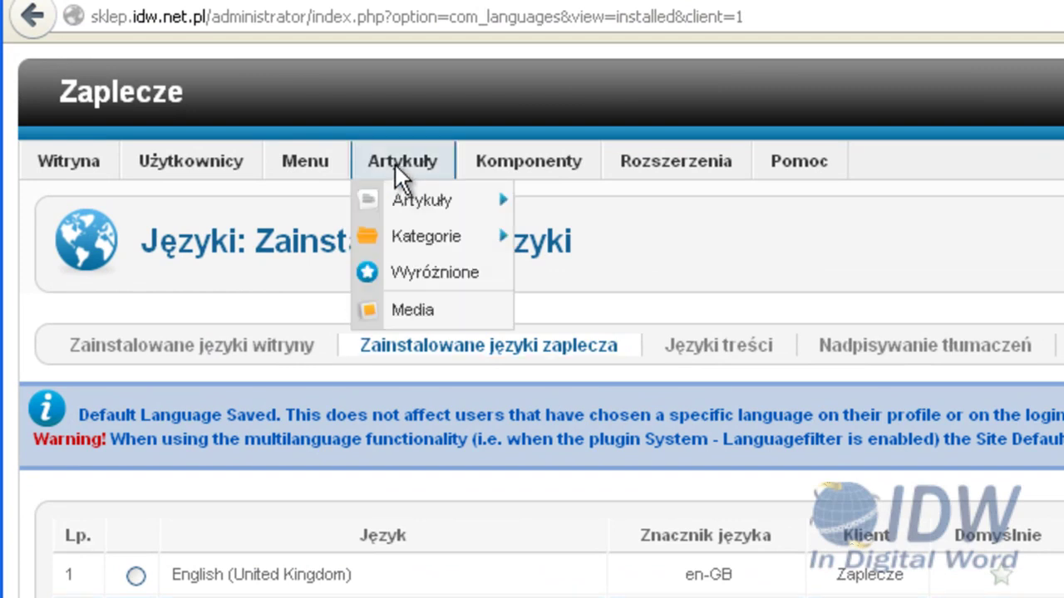
mouse_move(563, 167)
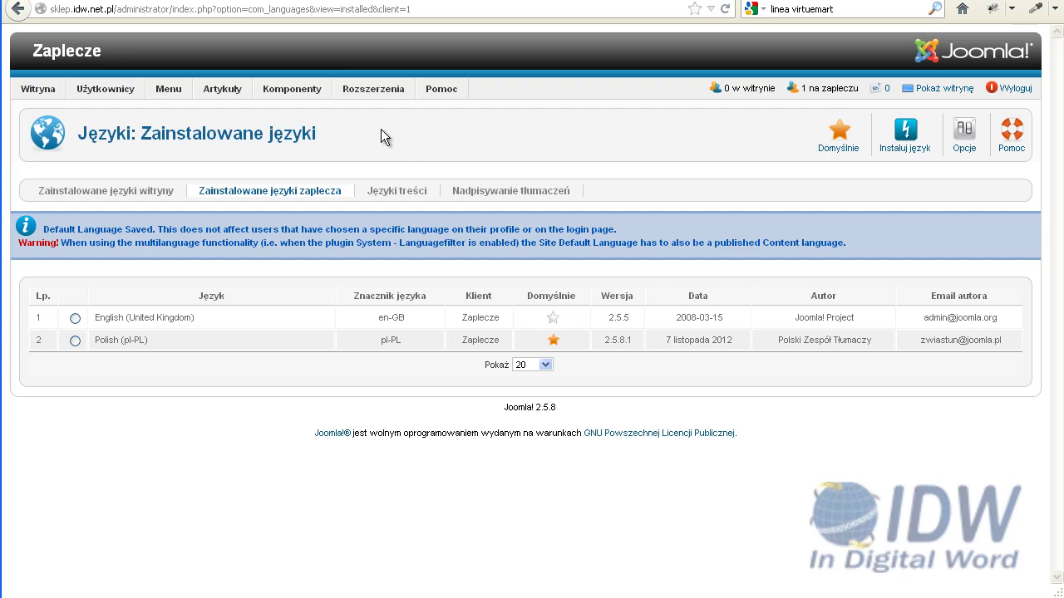
mouse_move(376, 89)
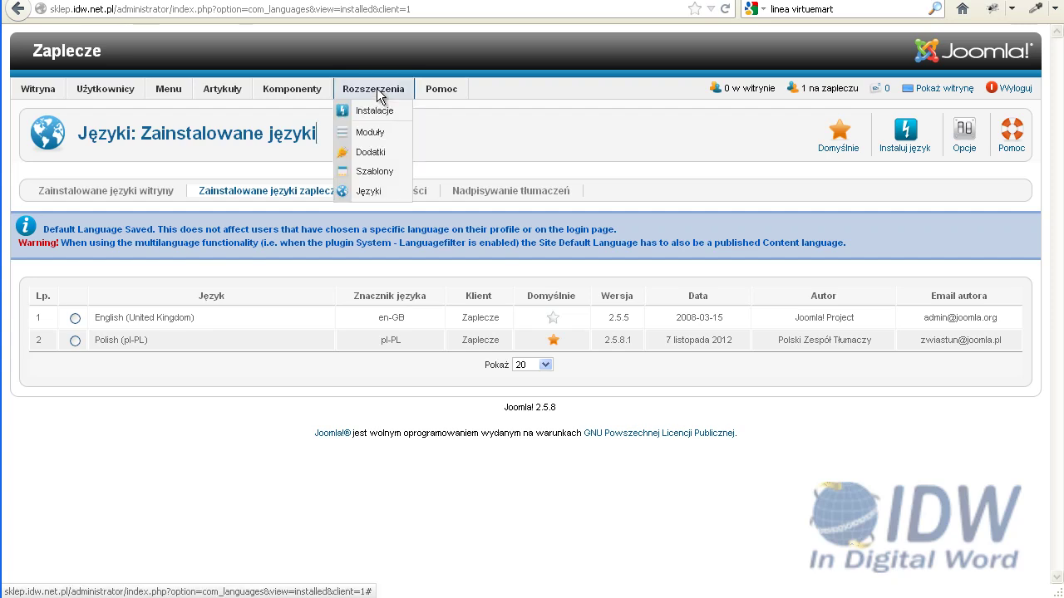
Set the Edytor - TinyMCE plugin to Rozszerzony mode with automatic language selection on, and save
left_click(367, 150)
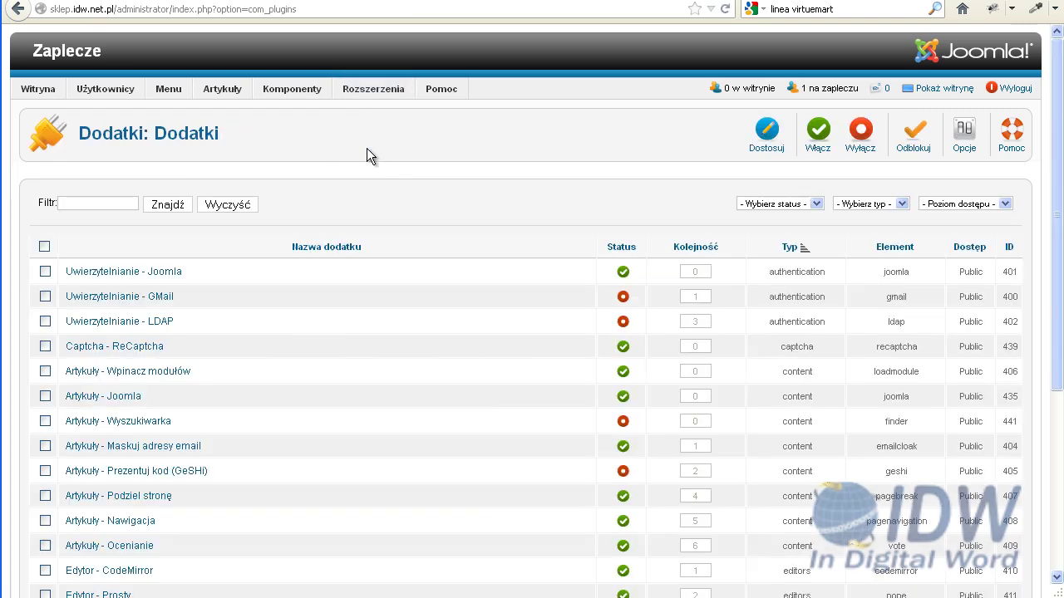
scroll(316, 279, "down", 4)
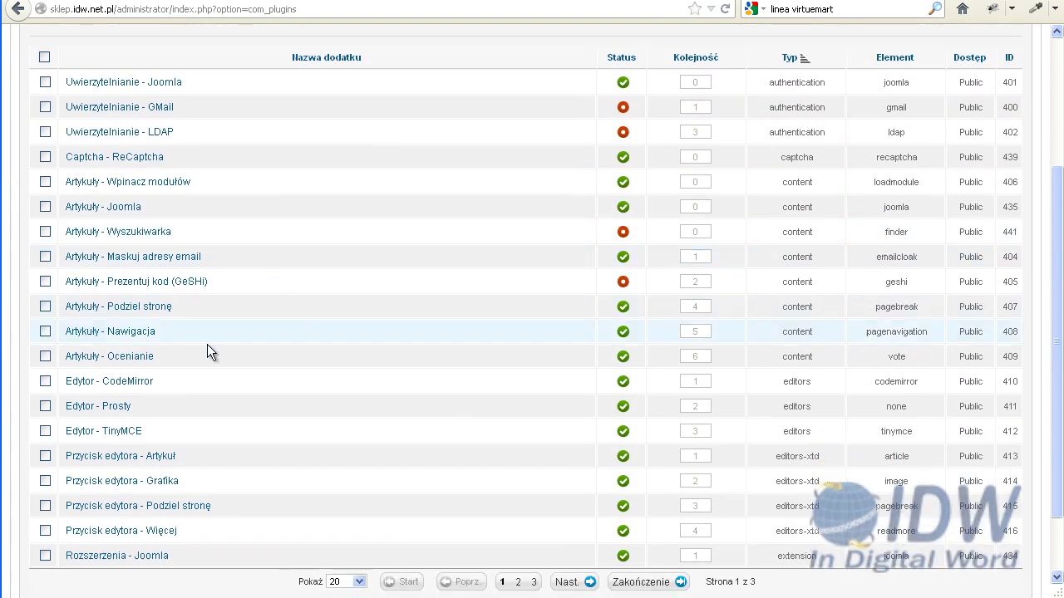
left_click(130, 433)
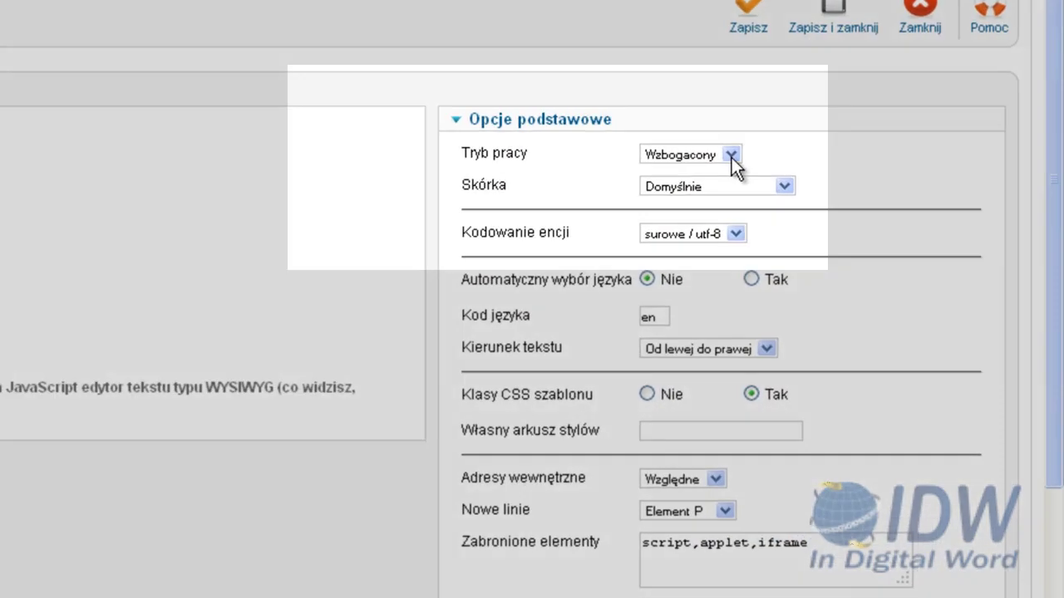
left_click(732, 155)
left_click(698, 202)
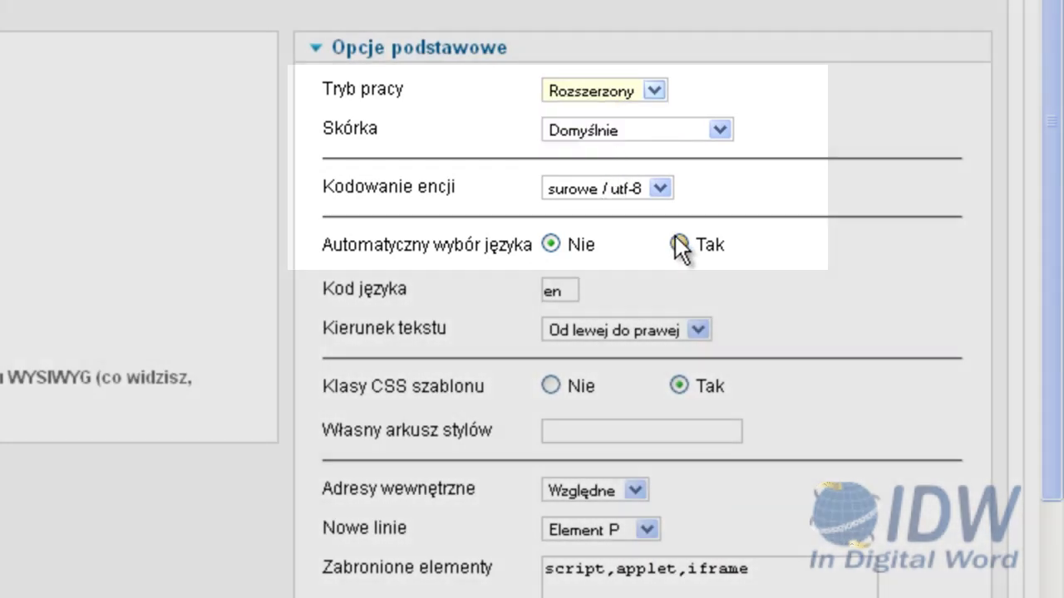
left_click(679, 244)
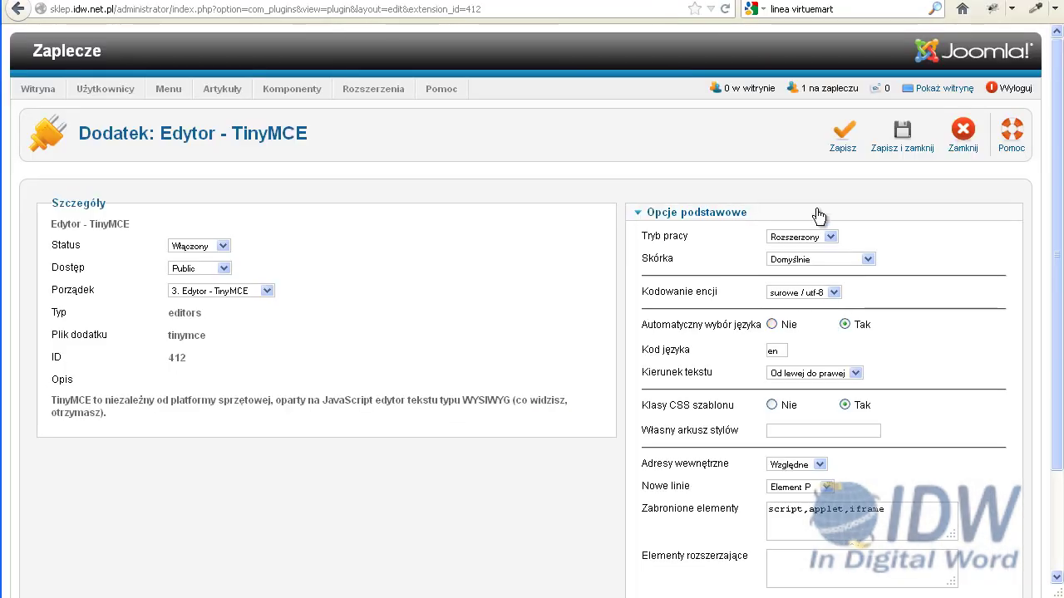
left_click(906, 137)
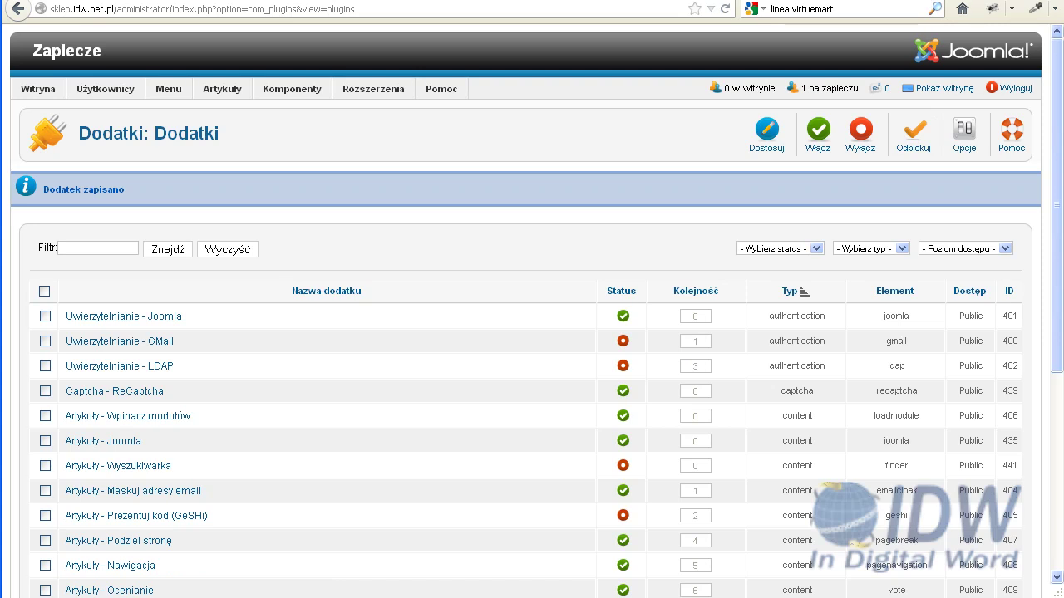
mouse_move(60, 87)
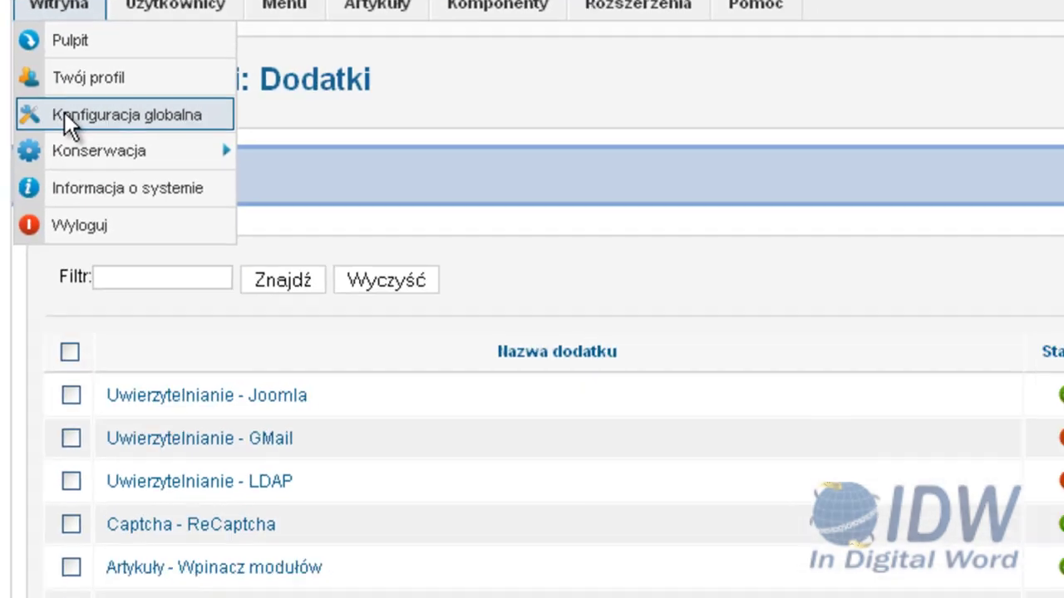
In Konfiguracja globalna, enter 'Mój testowy sklep - zapraszam do niego' as Streszczenie witryny
left_click(83, 334)
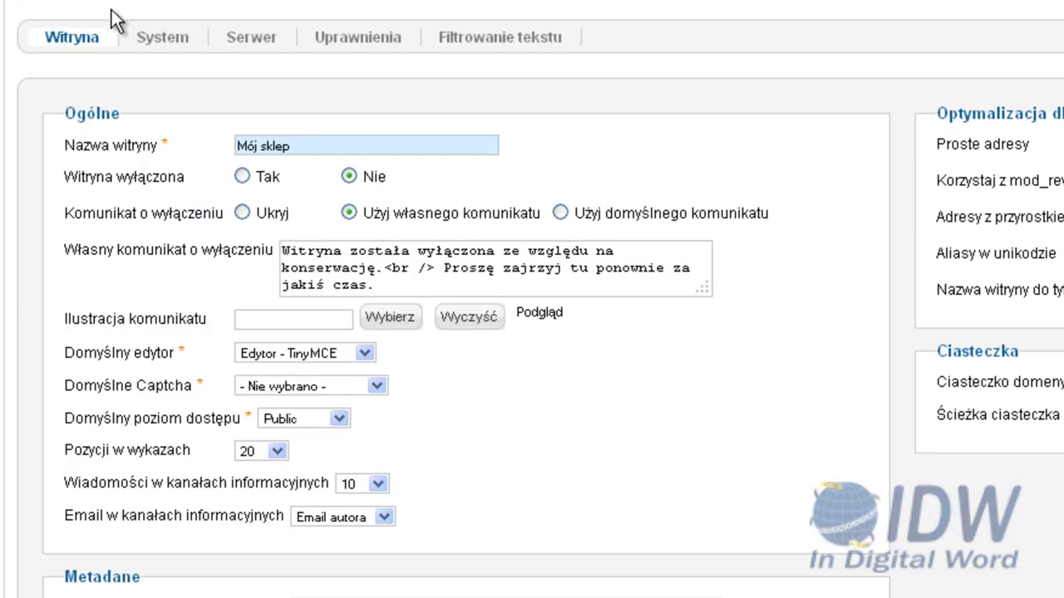
scroll(111, 10, "down", 5)
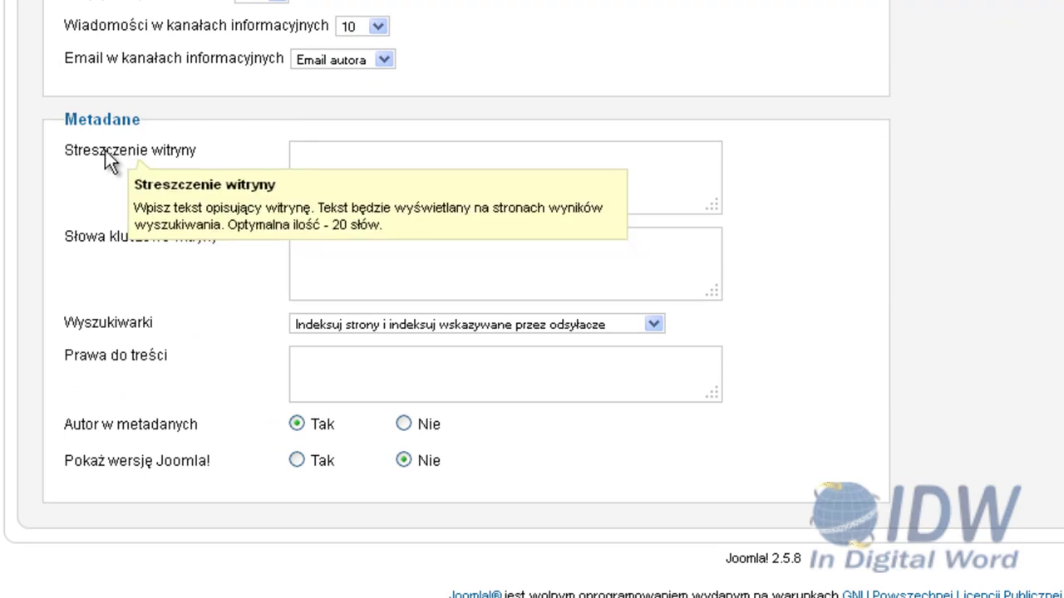
left_click(322, 174)
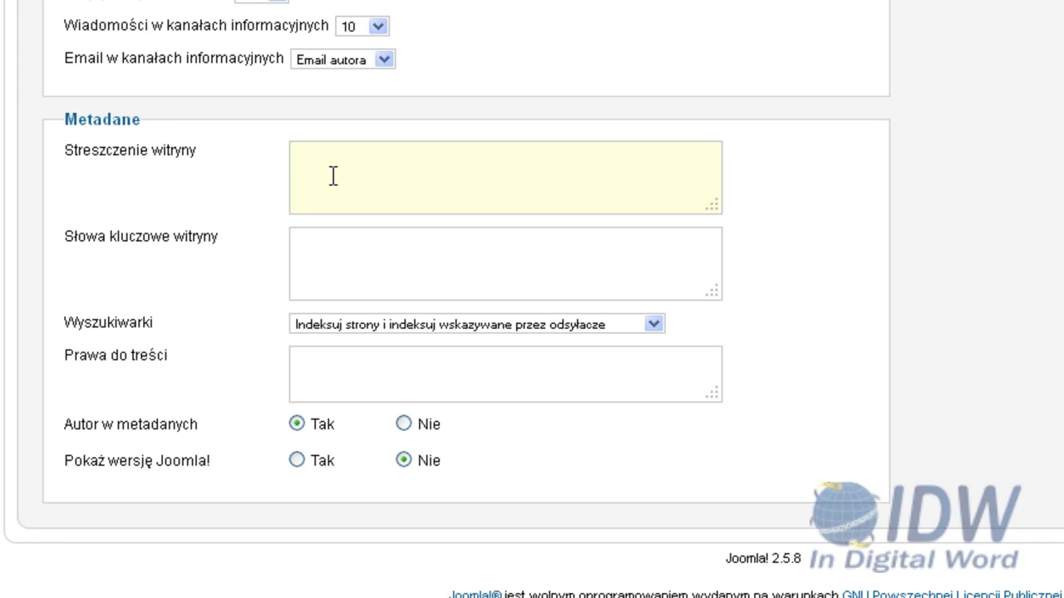
type("Mój testowy sklep - zapraszam do niego")
mouse_move(199, 164)
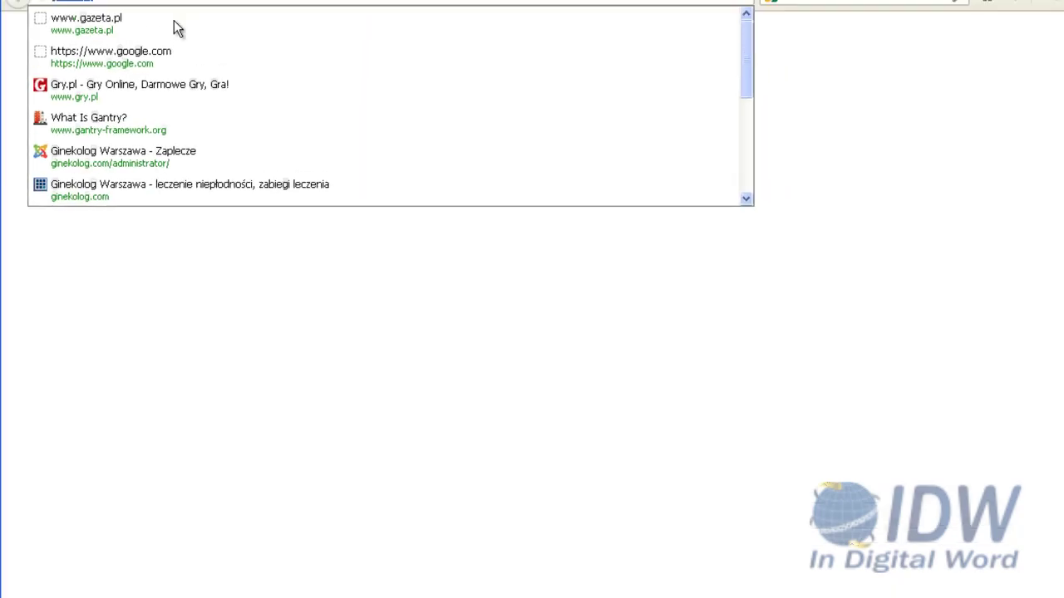
Search Google for site:joomla.org
type("oogle.com/")
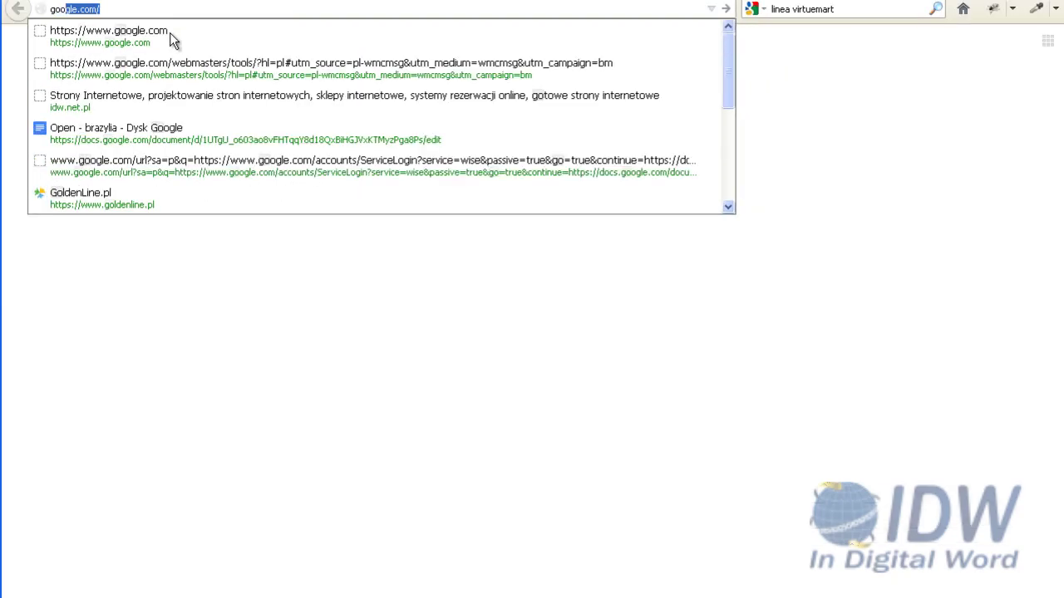
left_click(170, 35)
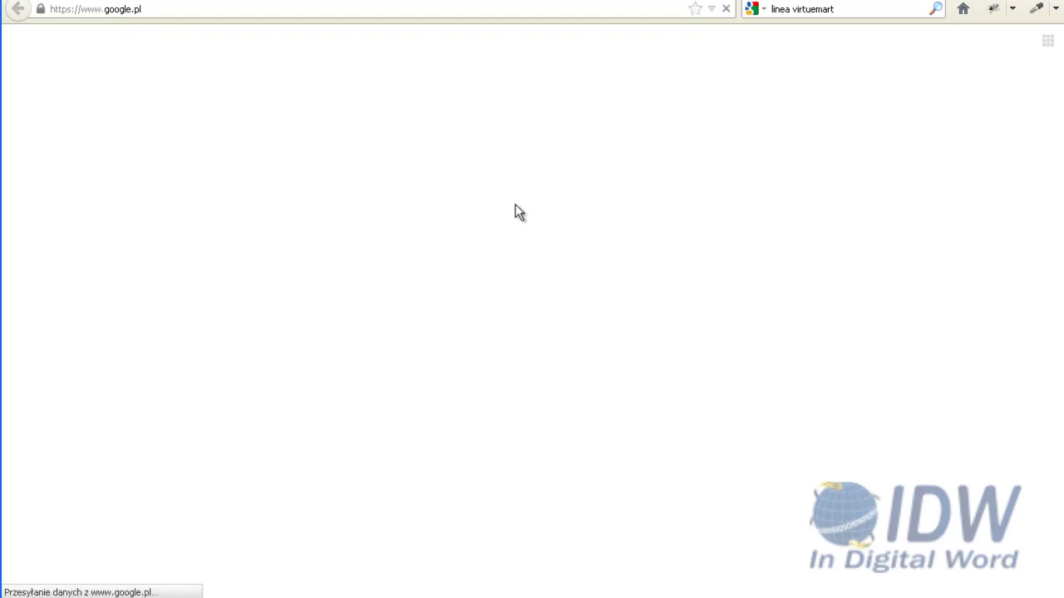
type("si")
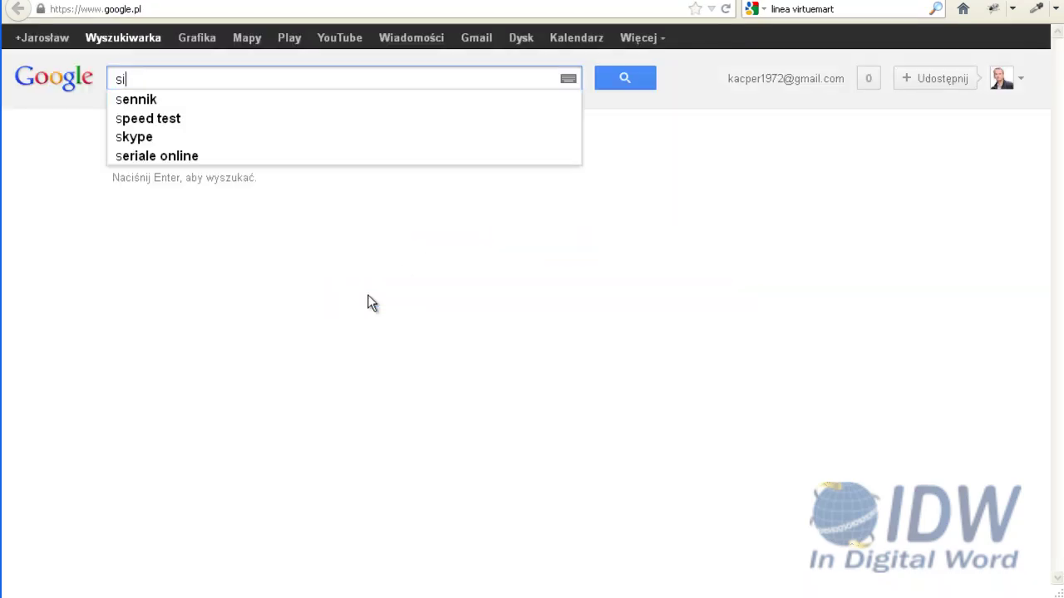
type("te:")
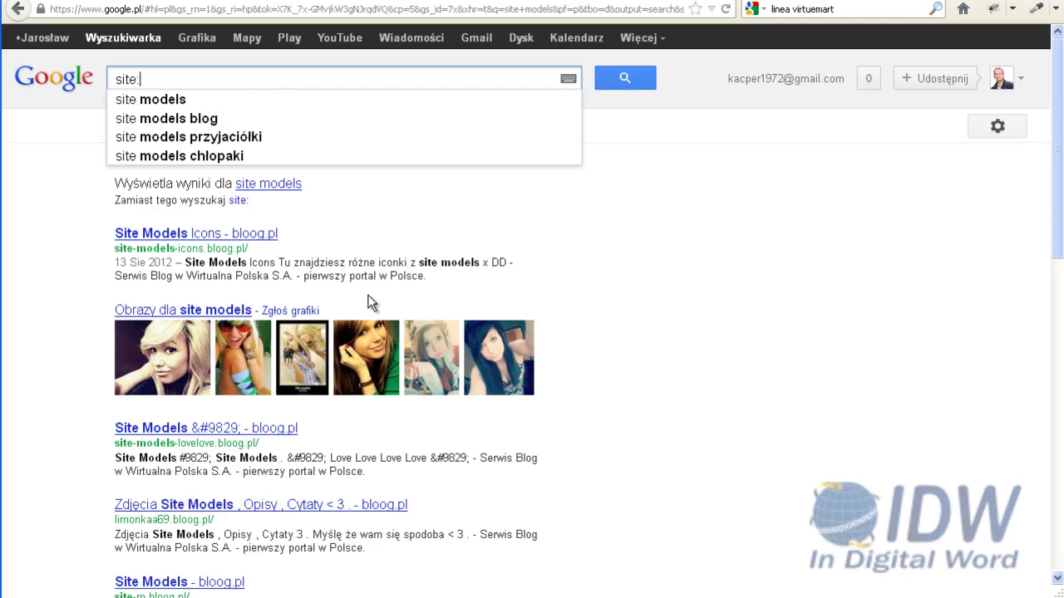
type("joomla")
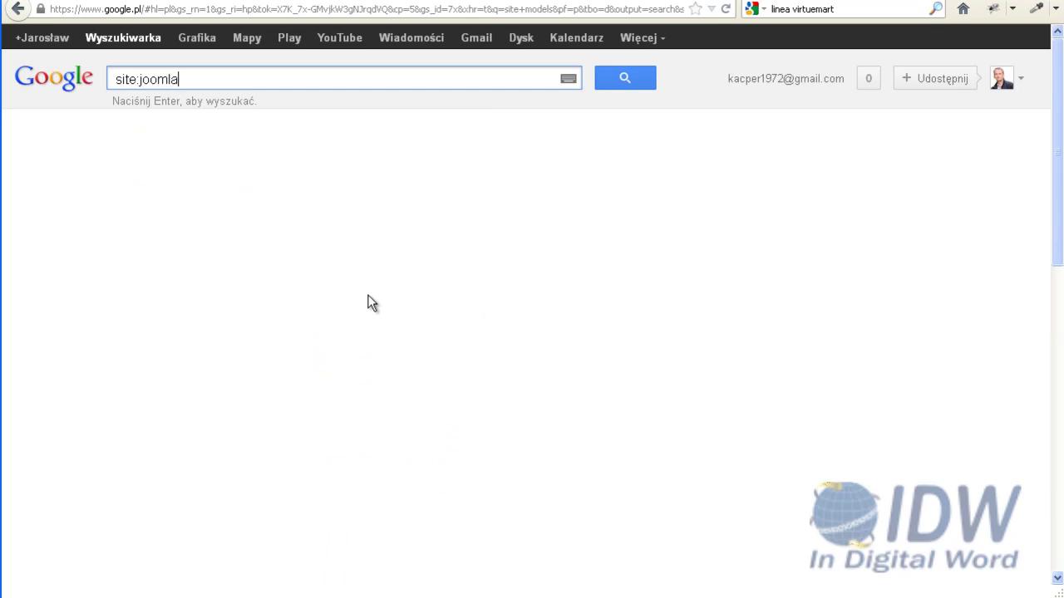
type(".org")
key("Return")
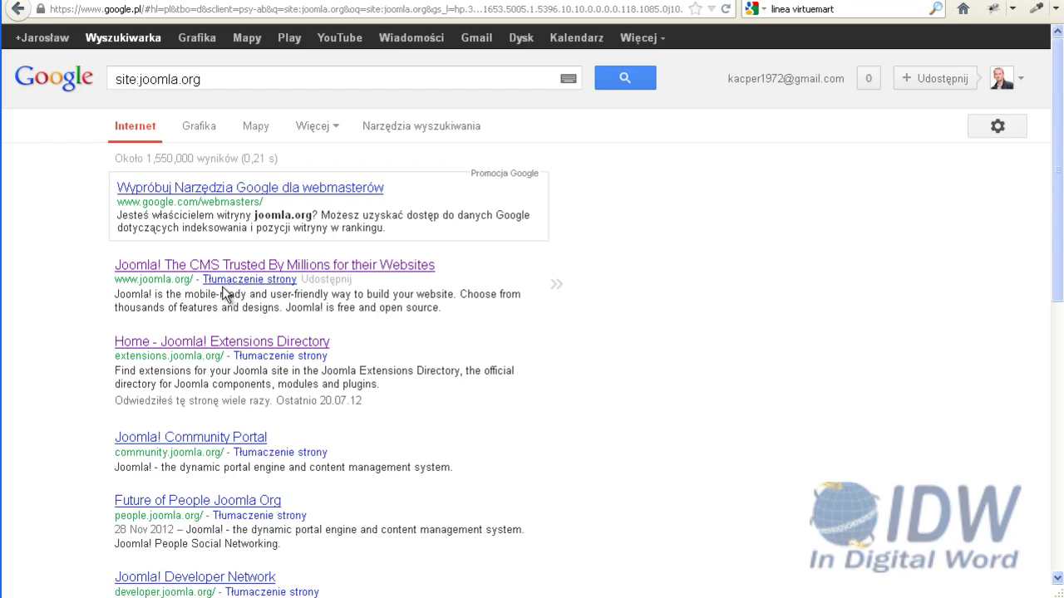
Highlight the first result's description snippet to point it out
left_click_drag(115, 296, 276, 306)
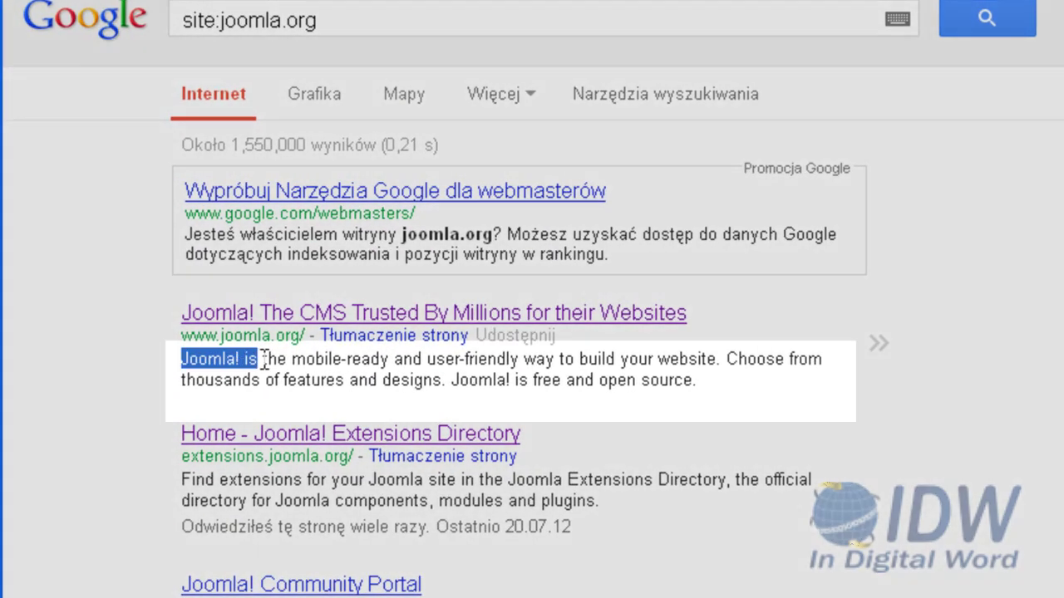
left_click_drag(438, 374, 687, 391)
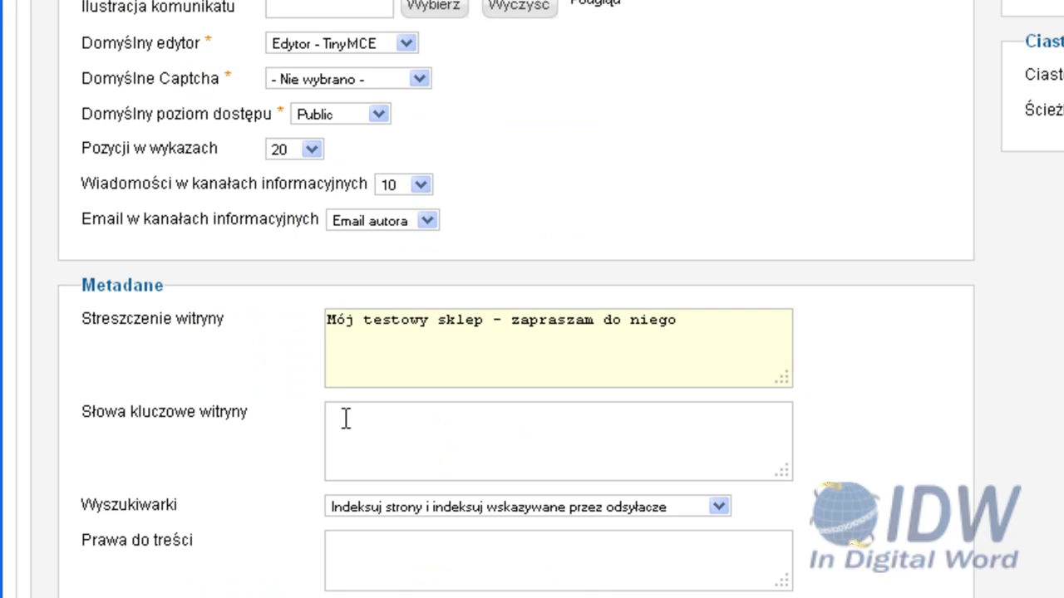
left_click(385, 349)
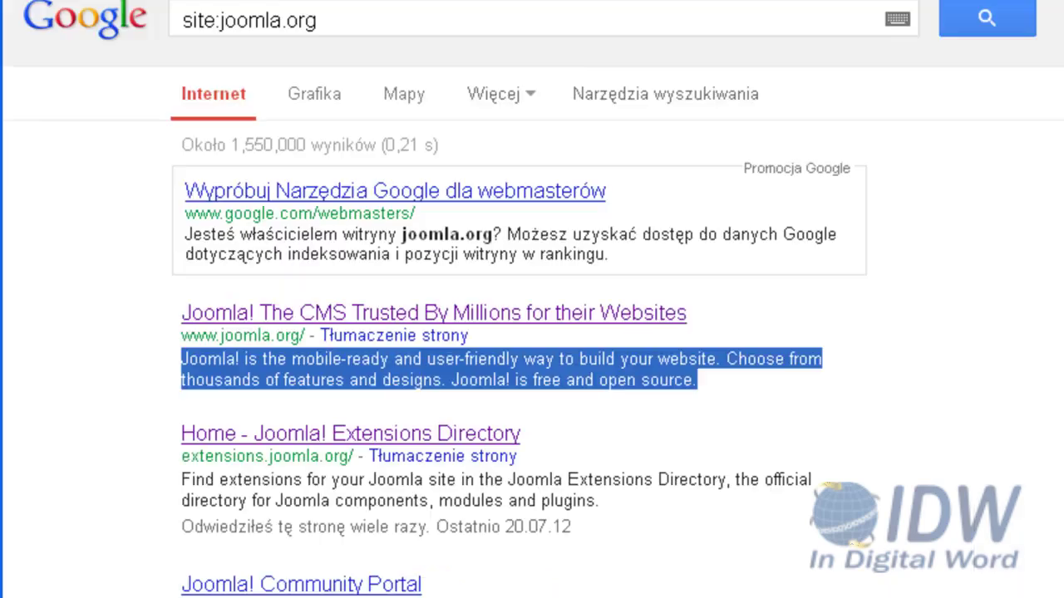
left_click(355, 359)
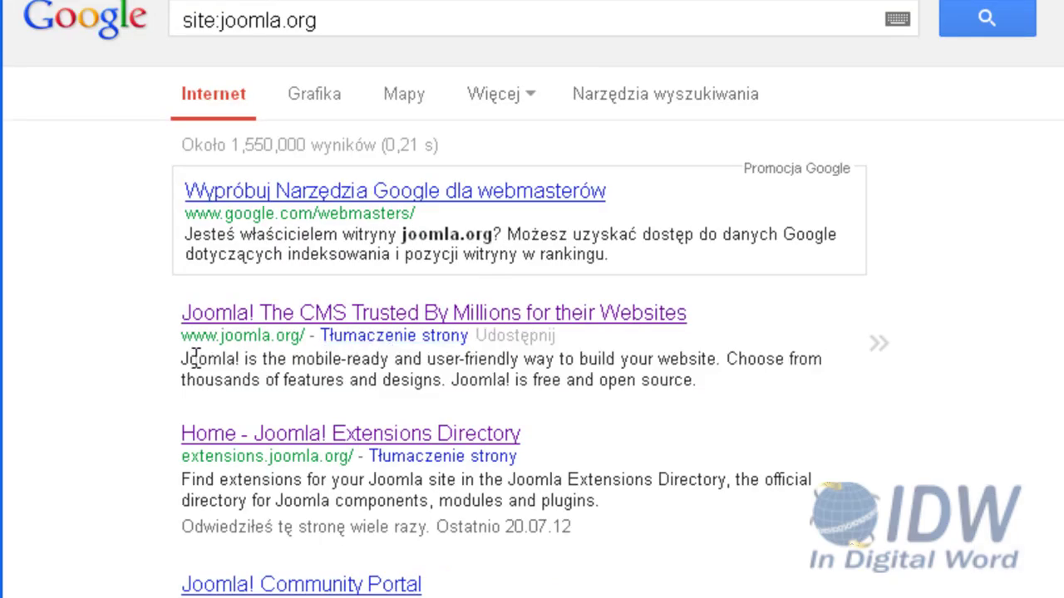
left_click_drag(181, 358, 697, 379)
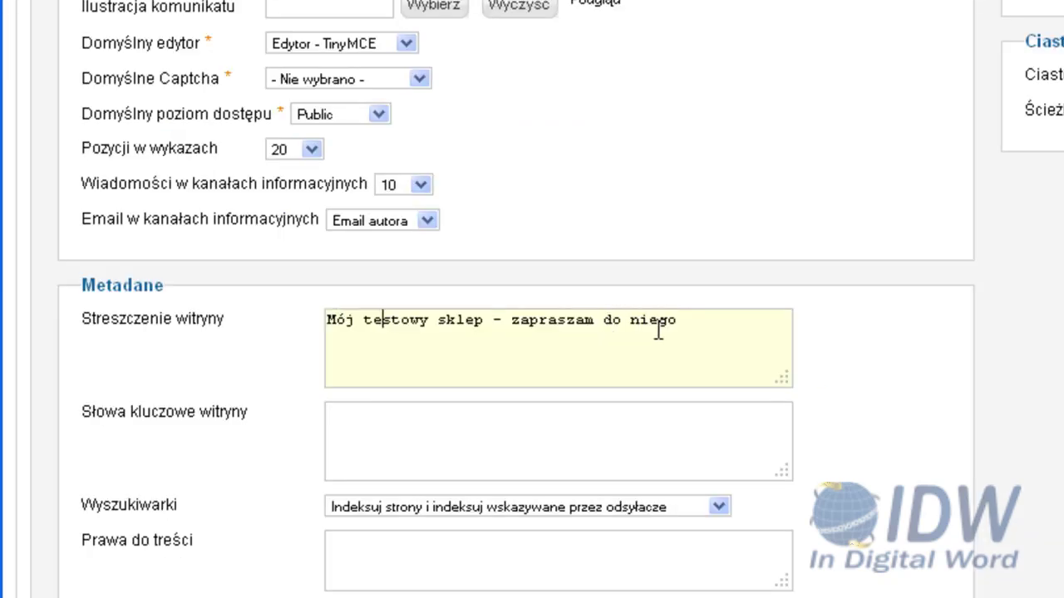
End the site summary with a period, add keywords 'mój sklep testow', and set mod_rewrite to Tak
left_click(687, 326)
key("BackSpace")
type(".")
left_click(406, 450)
type("mój sklep t")
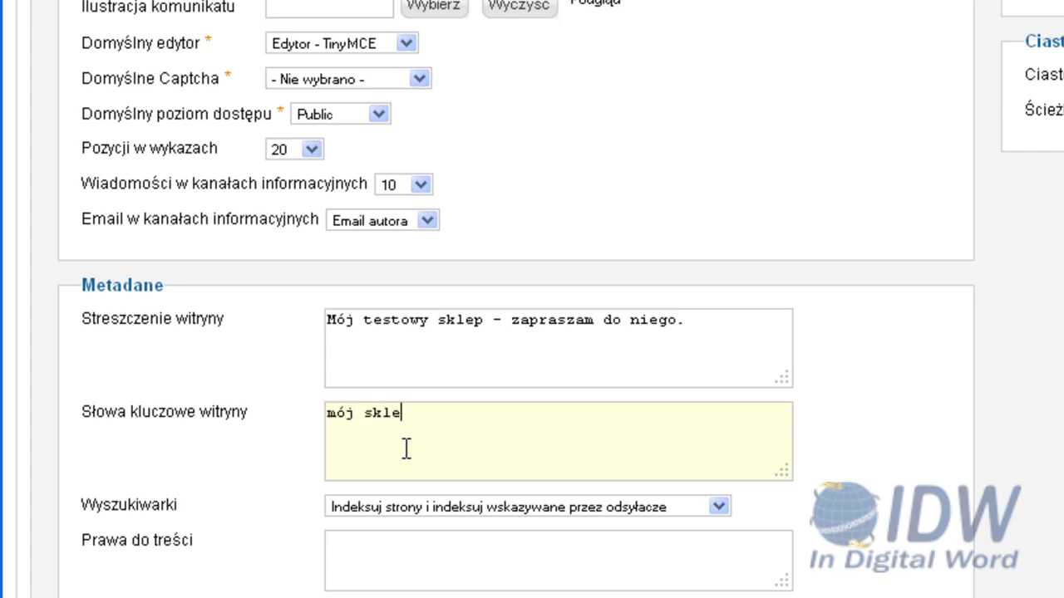
type("estow")
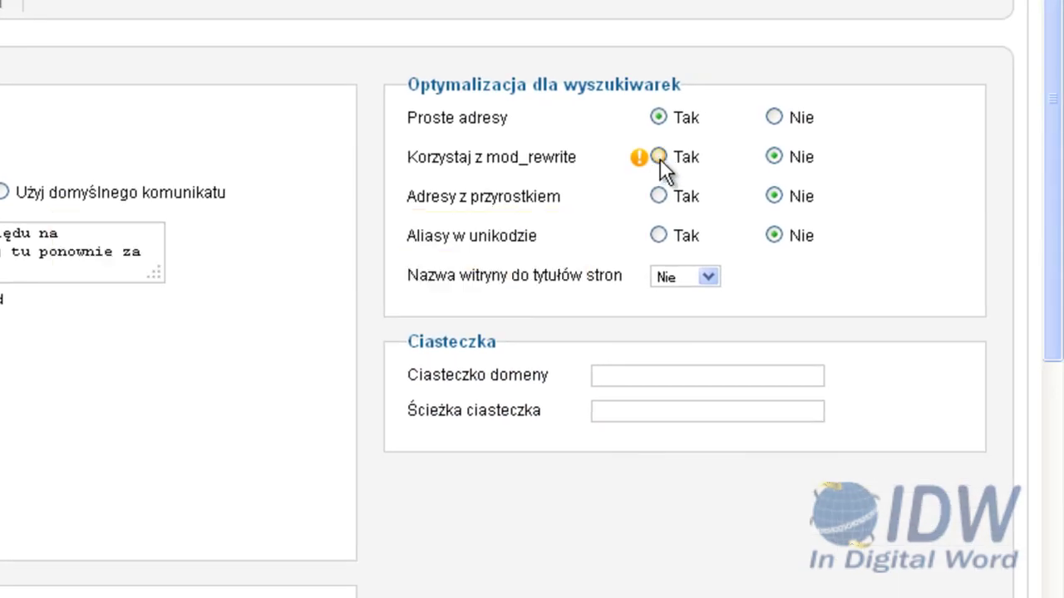
left_click(661, 157)
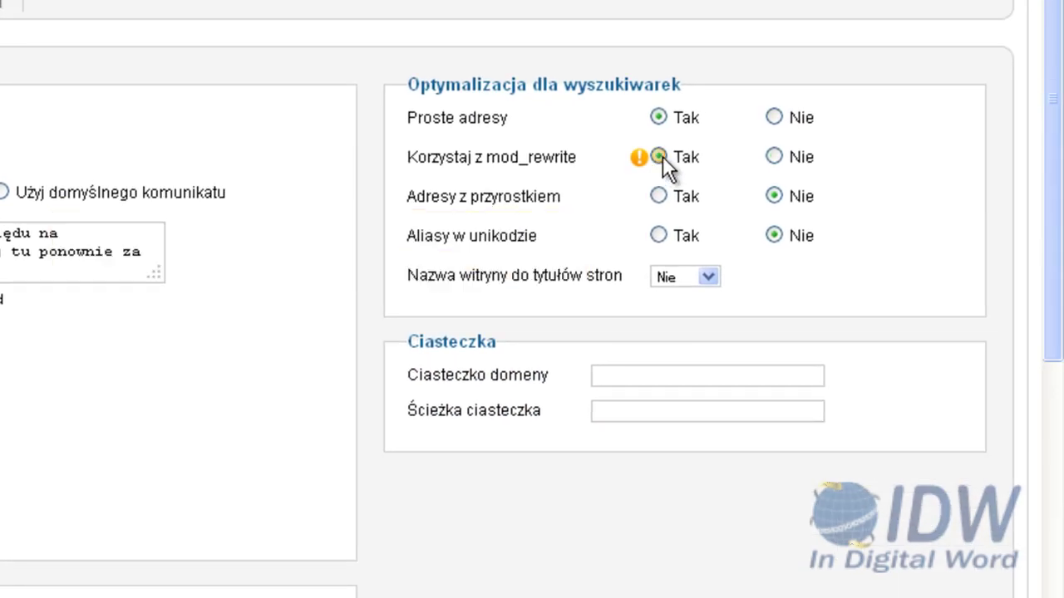